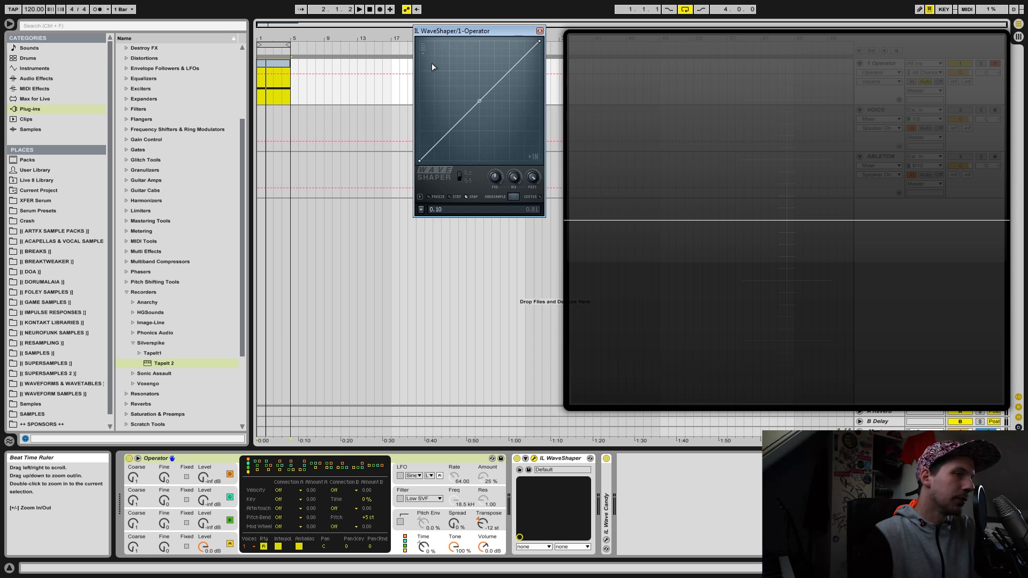
- Try the WaveShaper curve's end point at 0.50 while playing the loop, and restore it to full height
{"action": "left_click_drag", "start_coordinate": [550, 43], "coordinate": [584, 101]}
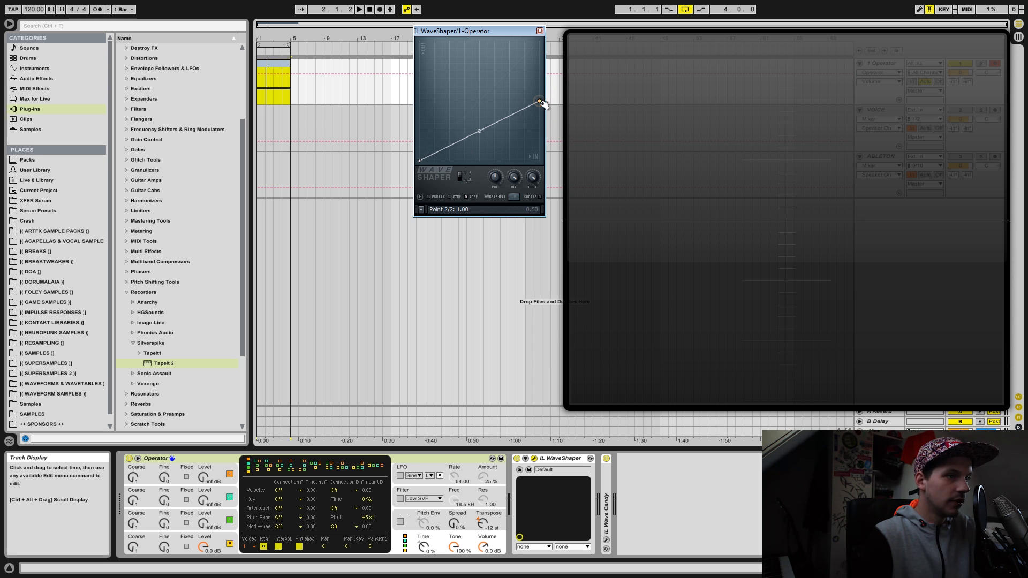
{"action": "key", "text": "space"}
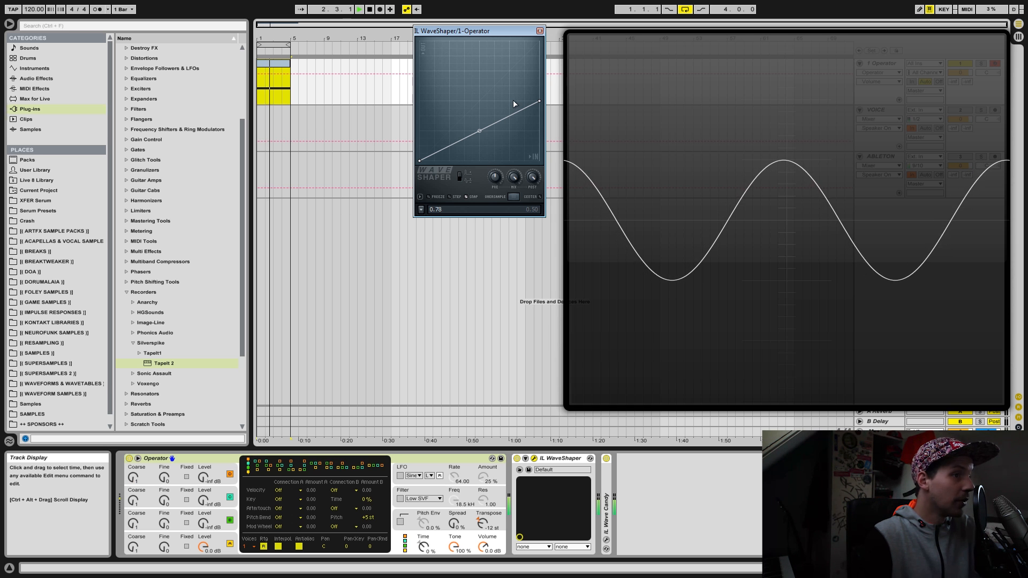
{"action": "left_click_drag", "start_coordinate": [543, 102], "coordinate": [556, 40]}
{"action": "key", "text": "space"}
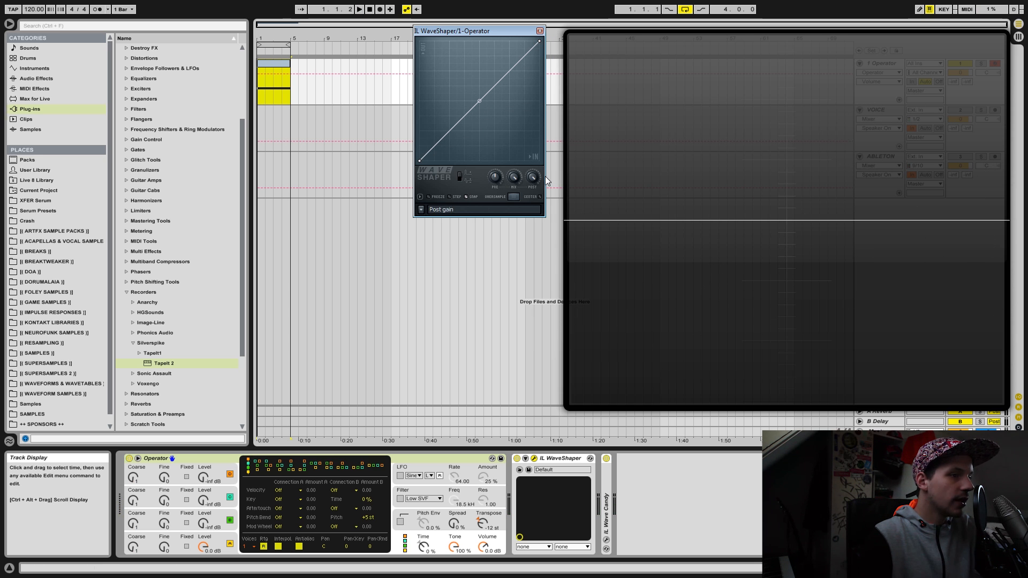
- Audition the pre gain between 0% and 188% while the loop plays, and reset it to its default
{"action": "left_click_drag", "start_coordinate": [496, 183], "coordinate": [496, 179]}
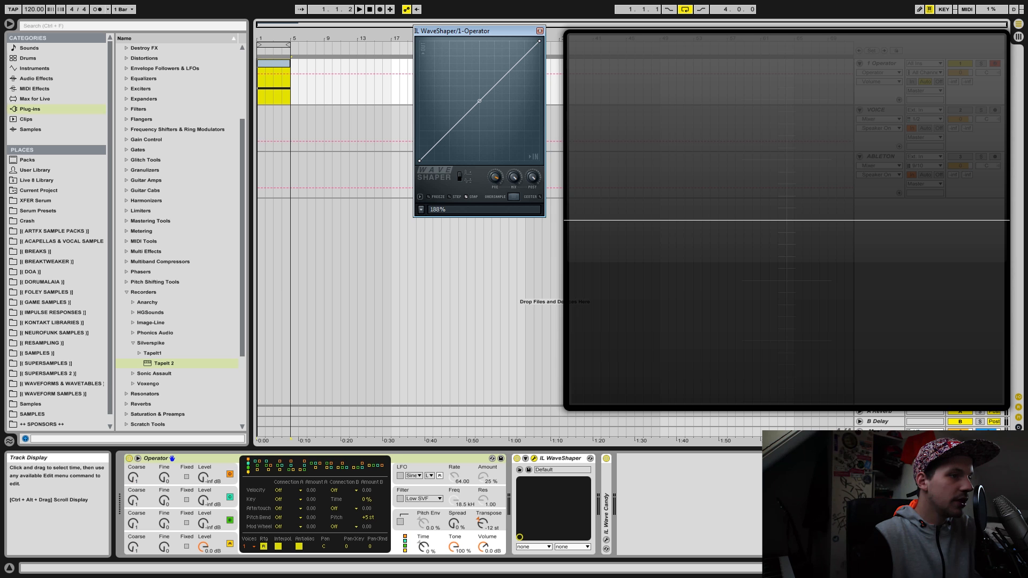
{"action": "key", "text": "space"}
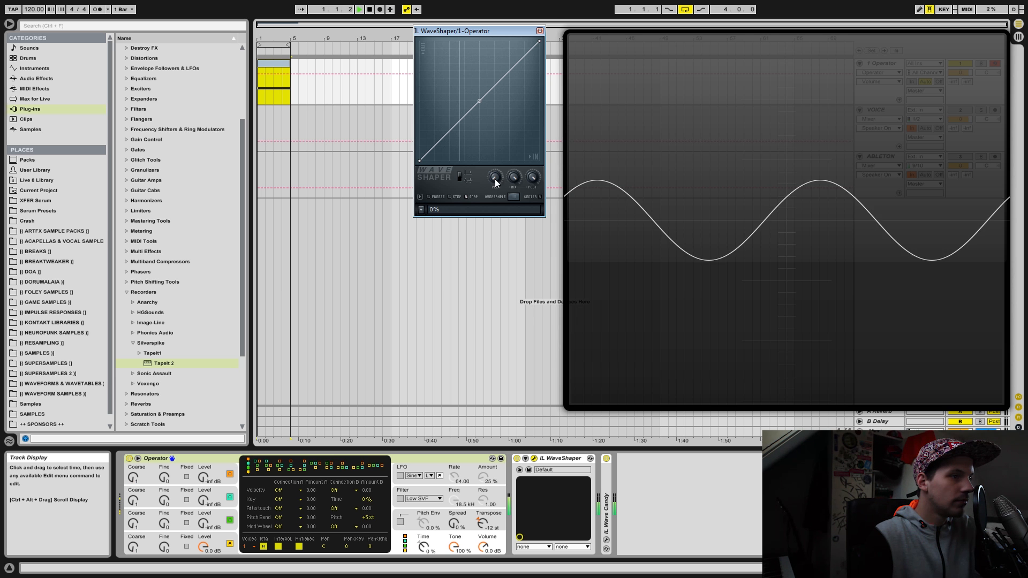
{"action": "mouse_move", "coordinate": [495, 177]}
{"action": "left_mouse_down"}
{"action": "mouse_move", "coordinate": [495, 144]}
{"action": "mouse_move", "coordinate": [495, 160]}
{"action": "left_mouse_up"}
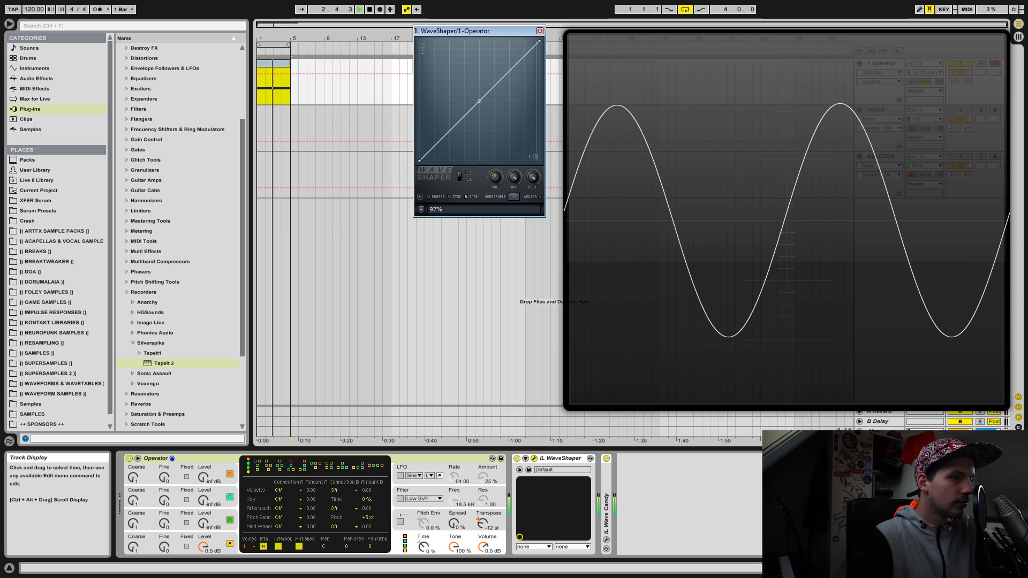
{"action": "right_click", "coordinate": [495, 180]}
{"action": "left_click", "coordinate": [506, 183]}
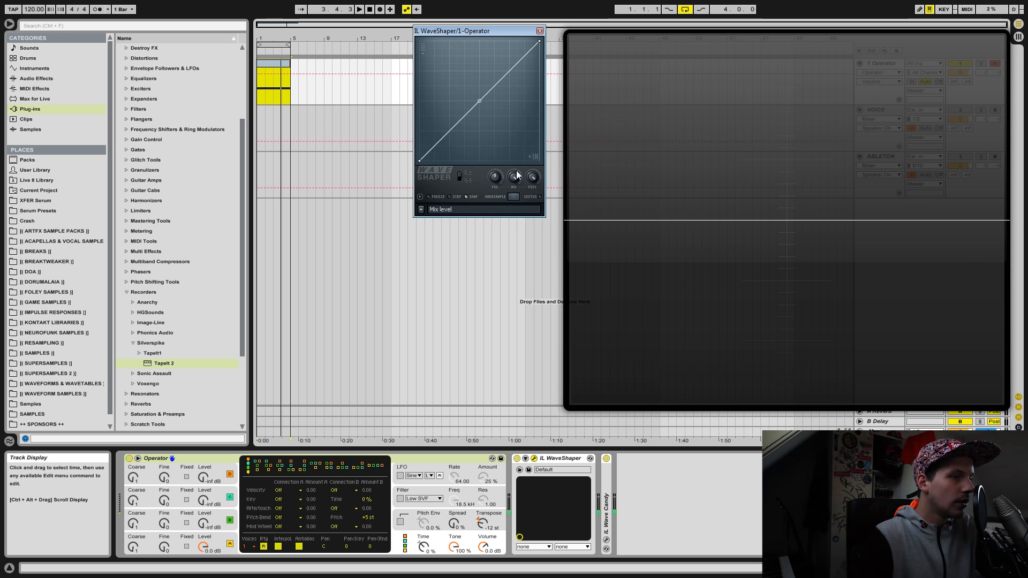
- Bend the curve to maximum upward tension to audition the mix level at 100%, and reset the curve to linear
{"action": "left_click_drag", "start_coordinate": [514, 177], "coordinate": [514, 178]}
{"action": "left_click_drag", "start_coordinate": [479, 101], "coordinate": [514, 177]}
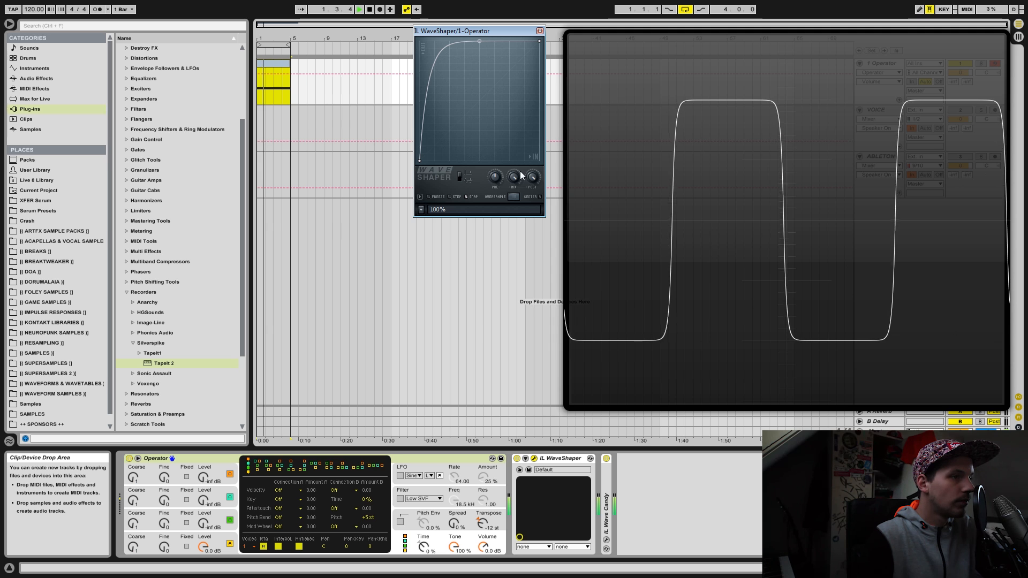
{"action": "right_click", "coordinate": [480, 40]}
{"action": "key", "text": "space"}
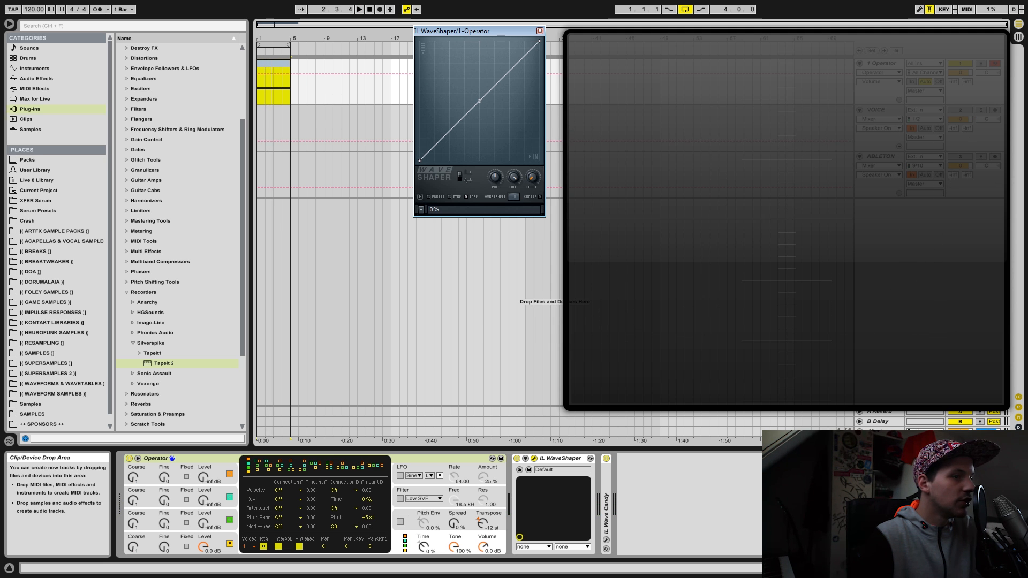
- Play the loop to examine the post gain and the unshaped sine on the oscilloscope with a linear curve
{"action": "key", "text": "space"}
{"action": "key", "text": "space"}
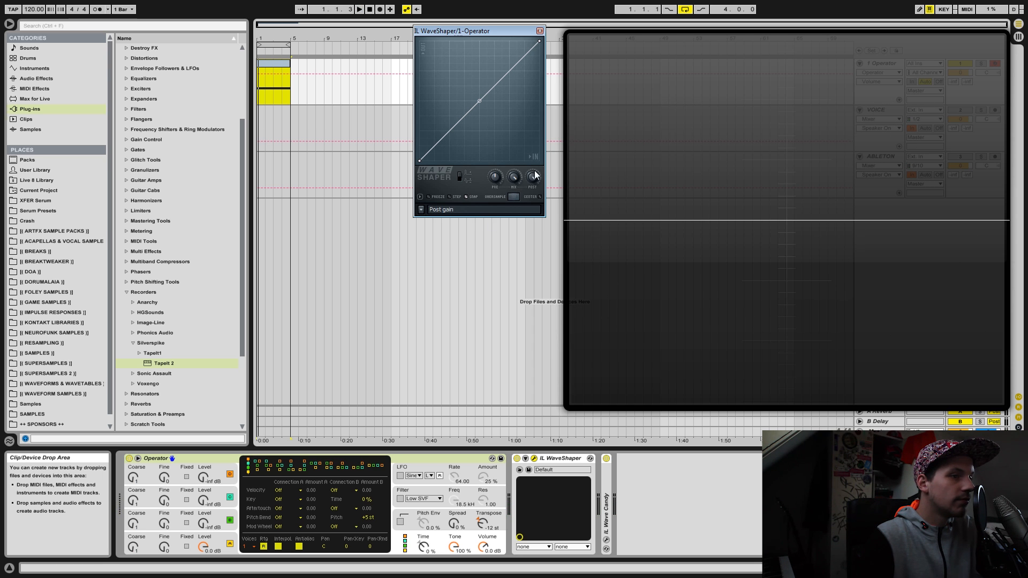
{"action": "key", "text": "space"}
{"action": "key", "text": "space"}
{"action": "left_click", "coordinate": [461, 175]}
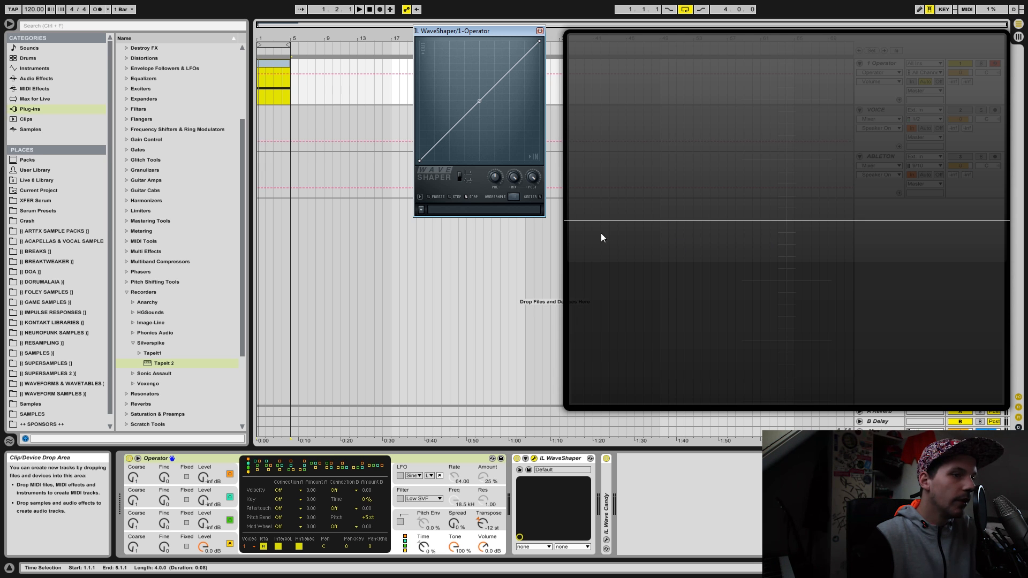
{"action": "key", "text": "space"}
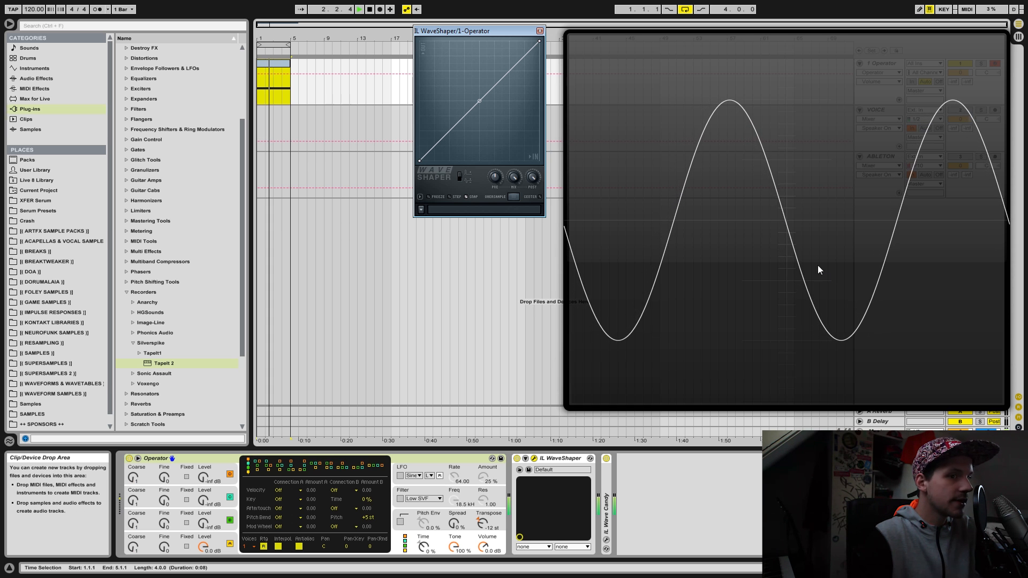
{"action": "key", "text": "space"}
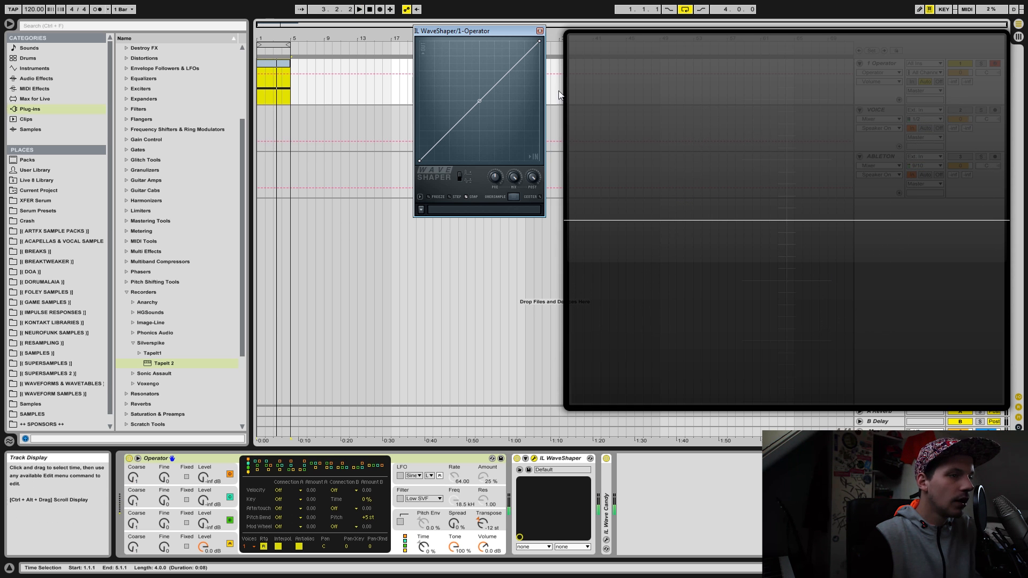
- Audition the unipolar curve with its tension bent strongly upward and fully downward while the loop plays
{"action": "left_click_drag", "start_coordinate": [481, 103], "coordinate": [481, 64]}
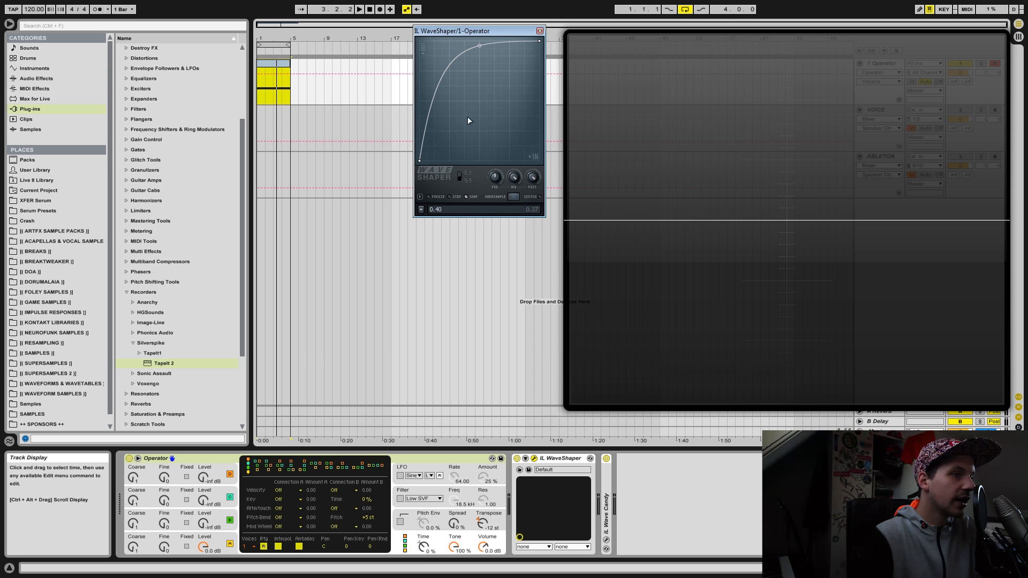
{"action": "key", "text": "space"}
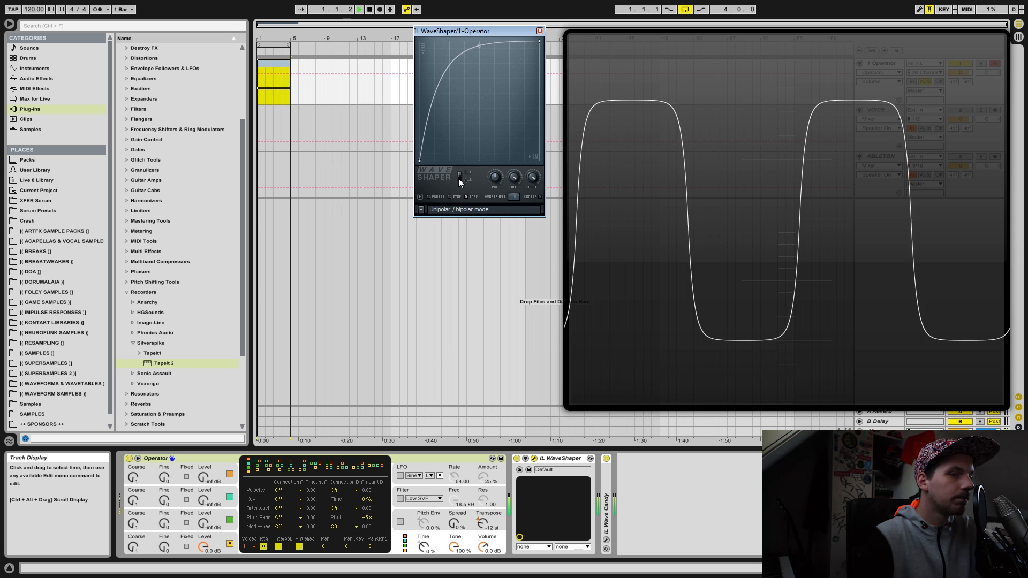
{"action": "left_click_drag", "start_coordinate": [479, 46], "coordinate": [479, 160]}
{"action": "key", "text": "space"}
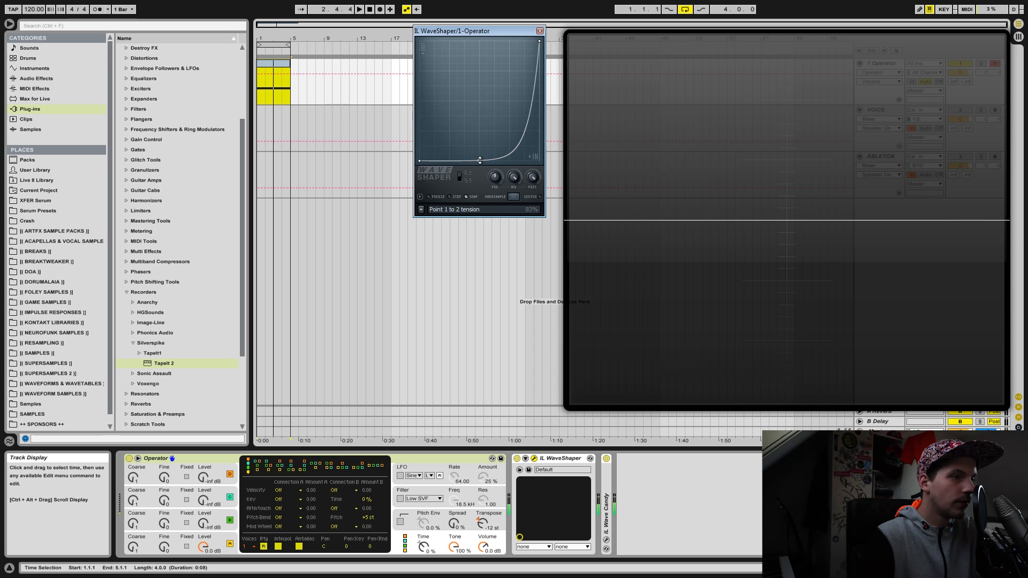
- Try bipolar mode with different tensions on the curve's lower and upper halves, and restore the Default preset
{"action": "left_click", "coordinate": [463, 182]}
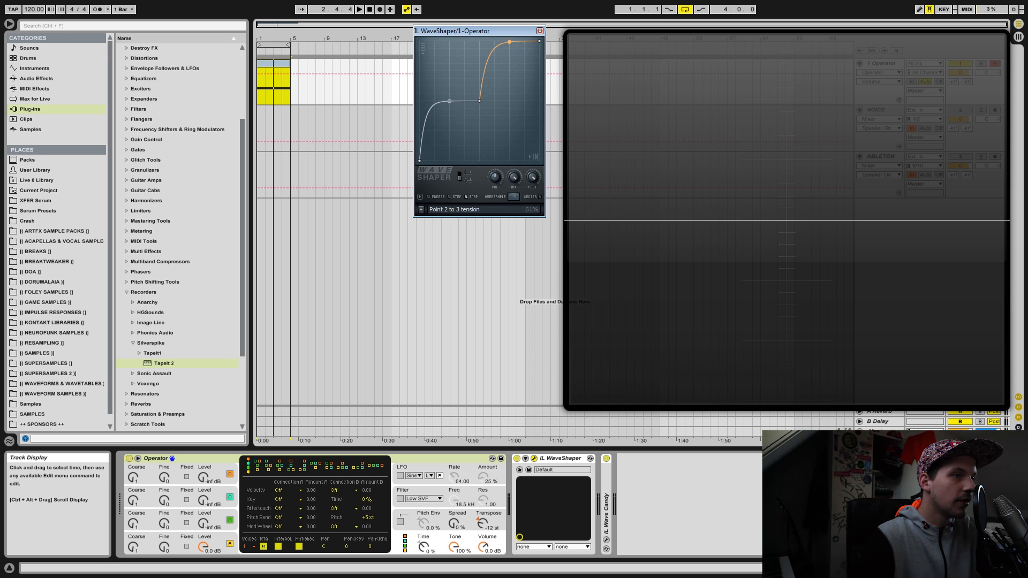
{"action": "key", "text": "space"}
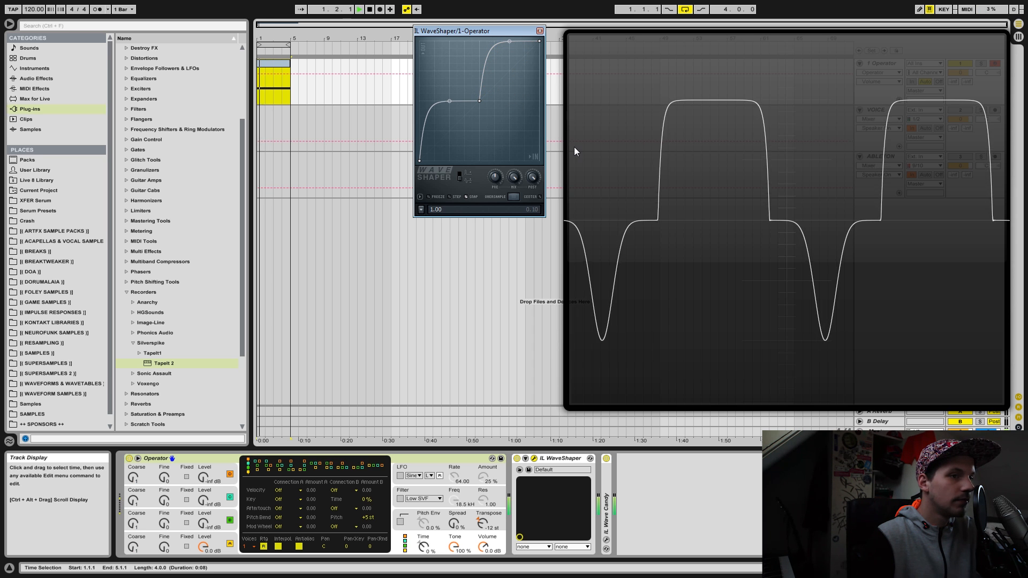
{"action": "left_click_drag", "start_coordinate": [449, 100], "coordinate": [450, 158]}
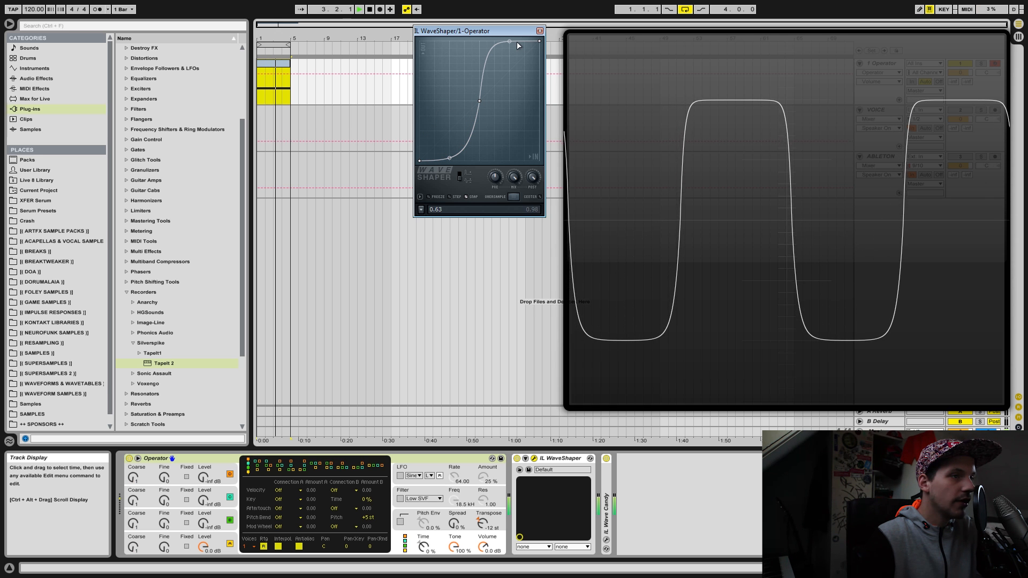
{"action": "left_click_drag", "start_coordinate": [509, 41], "coordinate": [510, 100]}
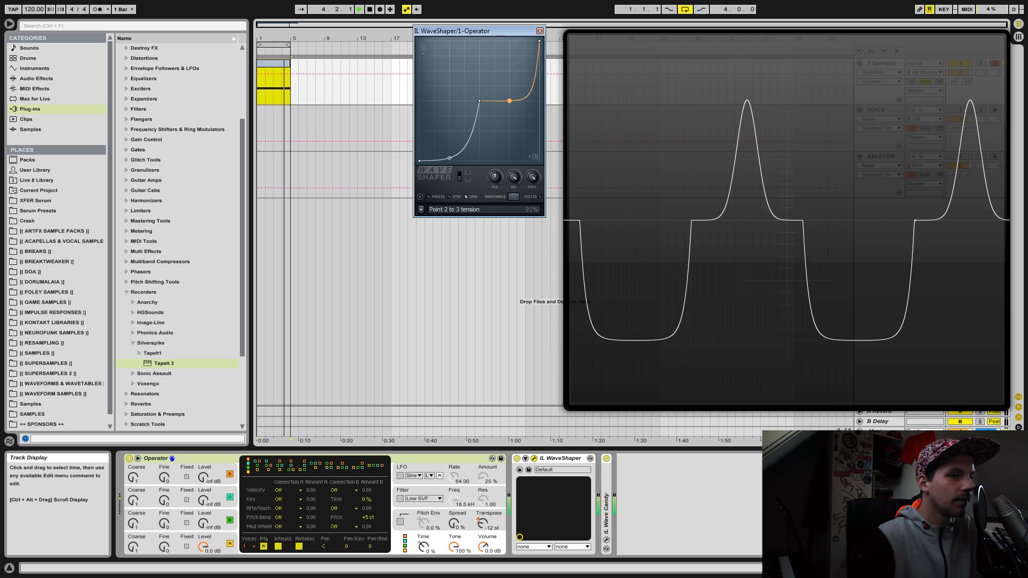
{"action": "left_click_drag", "start_coordinate": [450, 161], "coordinate": [509, 100]}
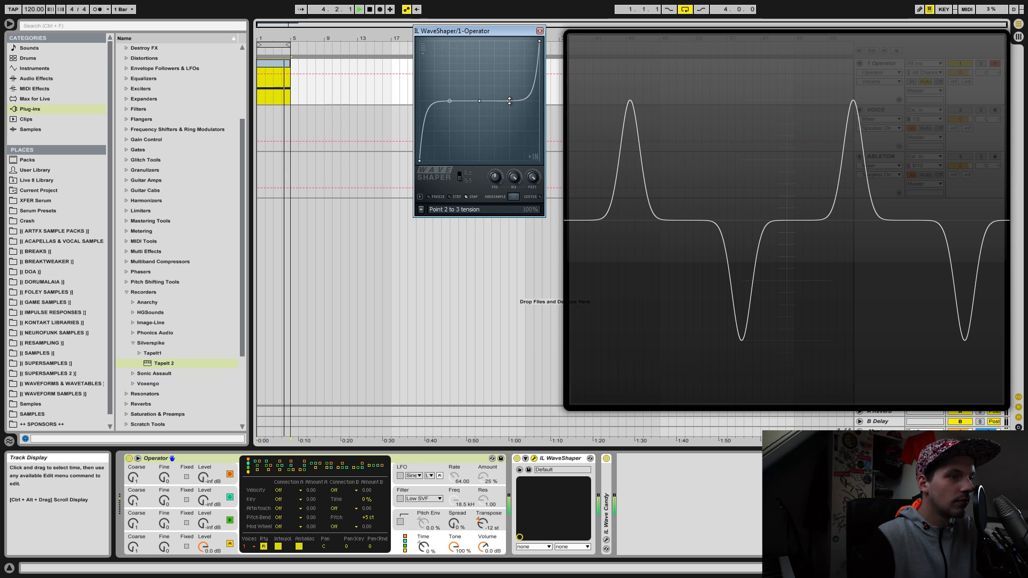
{"action": "right_click", "coordinate": [462, 208]}
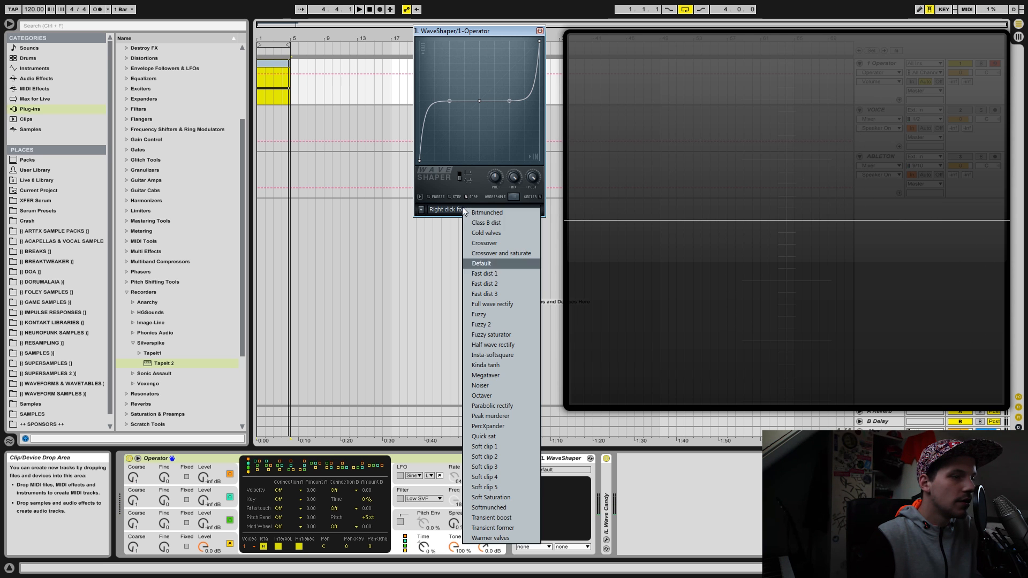
{"action": "left_click", "coordinate": [475, 264]}
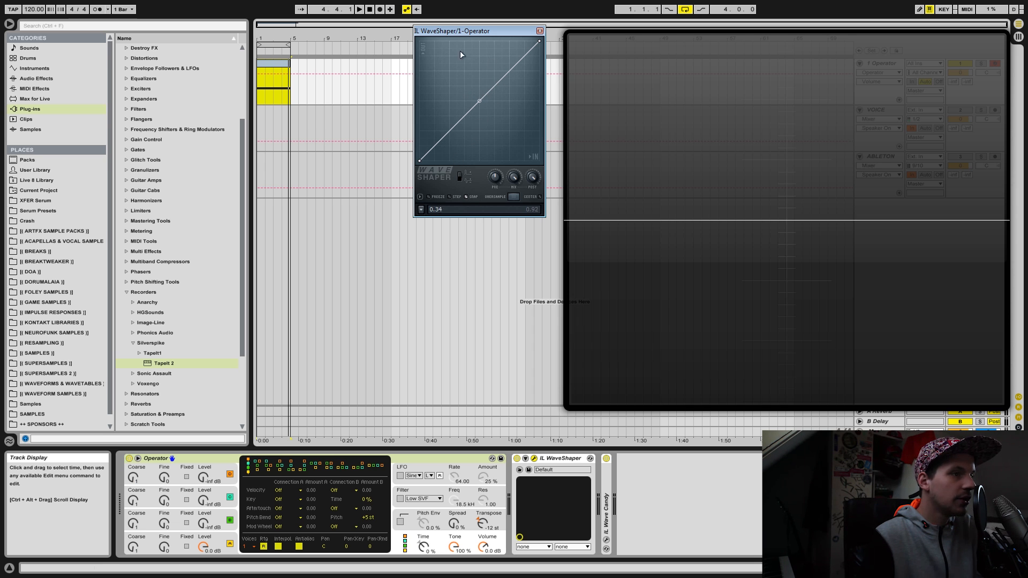
- Add a curve point at 0.63, straighten the segment below it, and lower the end point to about 0.75 for soft clipping
{"action": "right_click", "coordinate": [493, 94]}
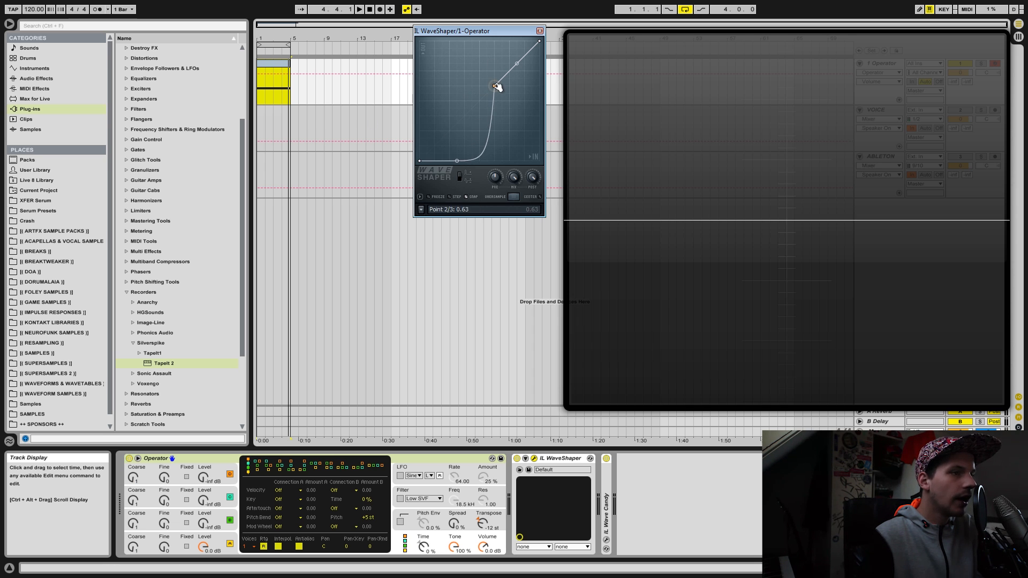
{"action": "right_click", "coordinate": [455, 160]}
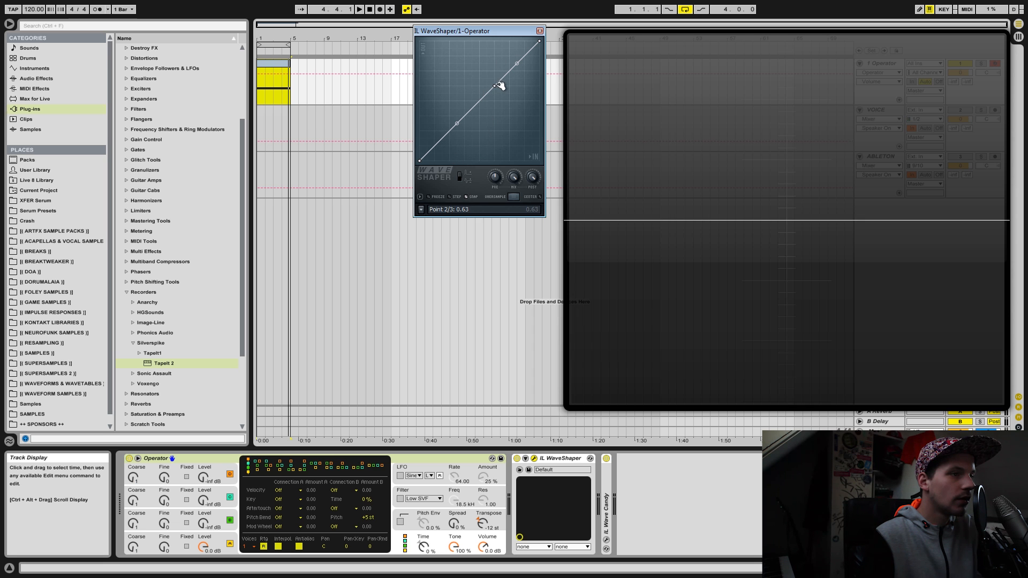
{"action": "left_click_drag", "start_coordinate": [542, 38], "coordinate": [547, 72]}
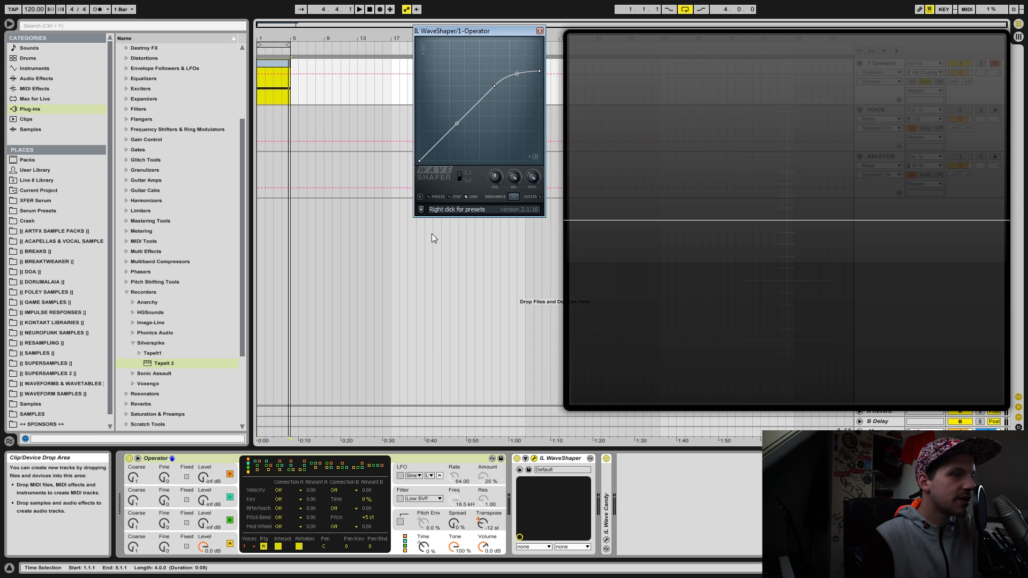
{"action": "key", "text": "space"}
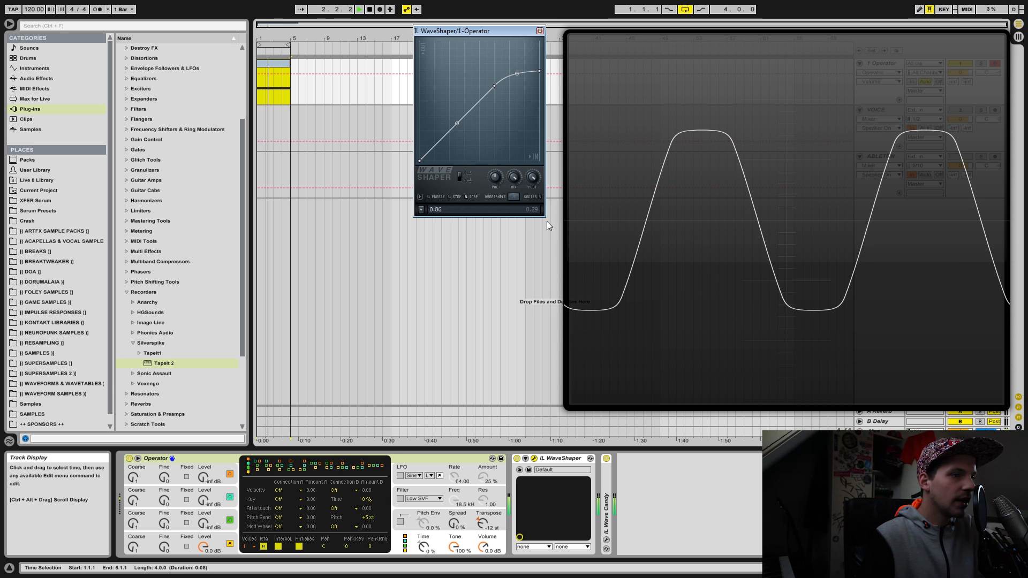
- Sweep the mix level down and back to 100% while playing the loop to compare dry and shaped signals
{"action": "mouse_move", "coordinate": [512, 182]}
{"action": "left_mouse_down"}
{"action": "mouse_move", "coordinate": [512, 241]}
{"action": "mouse_move", "coordinate": [514, 182]}
{"action": "left_mouse_up"}
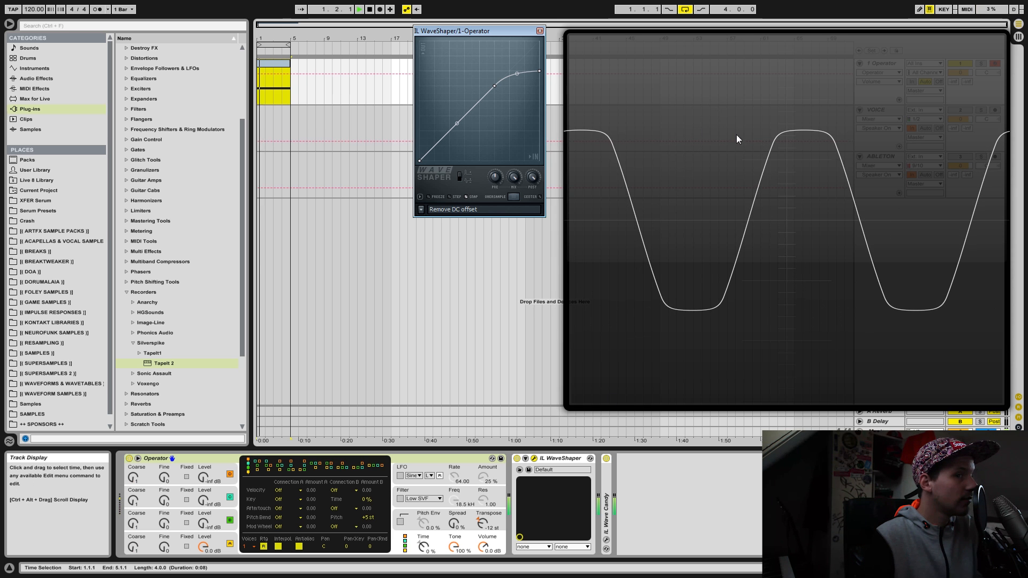
{"action": "key", "text": "space"}
{"action": "key", "text": "space"}
{"action": "left_click_drag", "start_coordinate": [515, 177], "coordinate": [515, 225]}
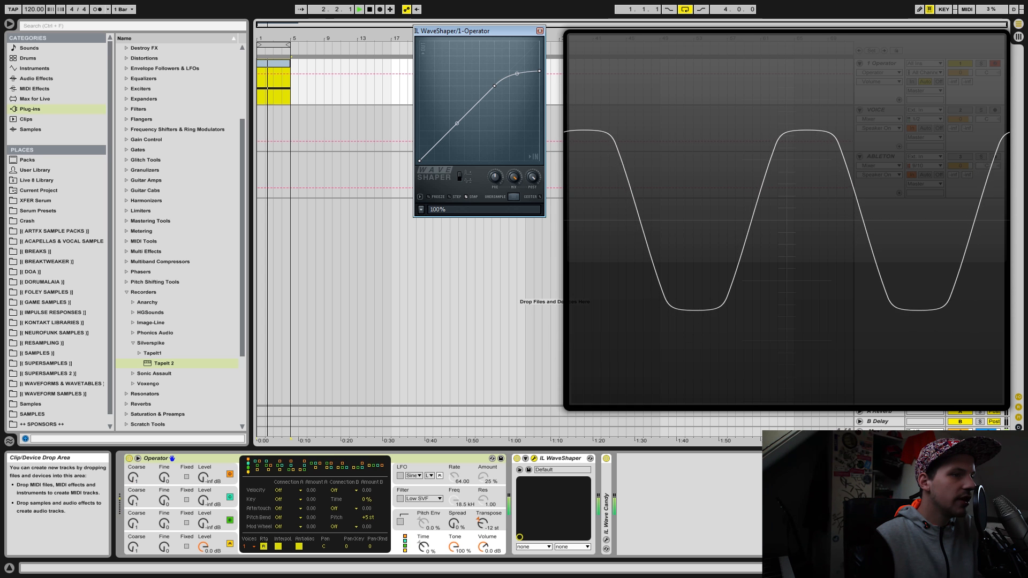
{"action": "left_click_drag", "start_coordinate": [515, 178], "coordinate": [514, 132]}
- Lower the curve's end point to 0.63, level with the middle point, to turn the soft clip into a hard clip
{"action": "key", "text": "space"}
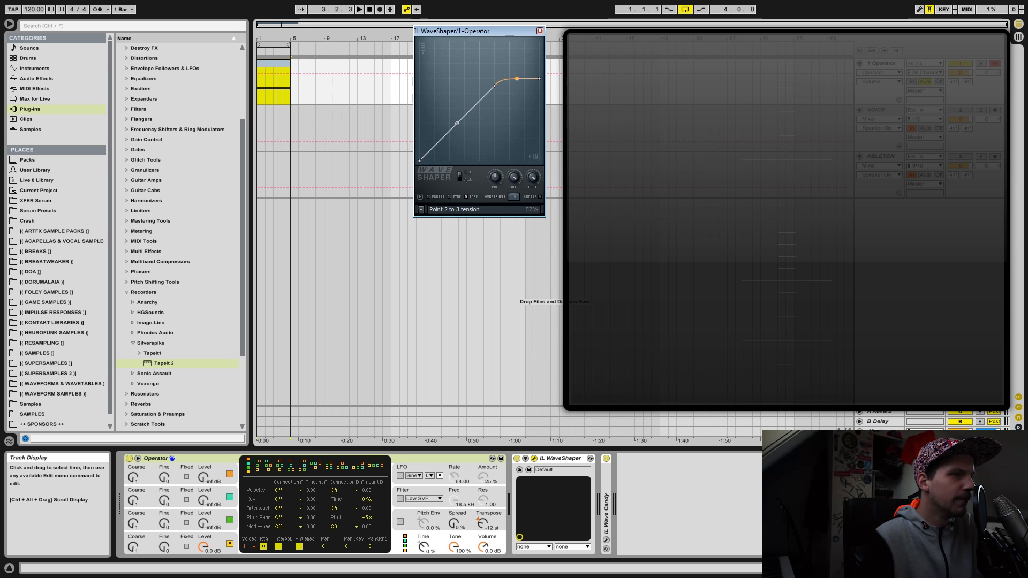
{"action": "key", "text": "space"}
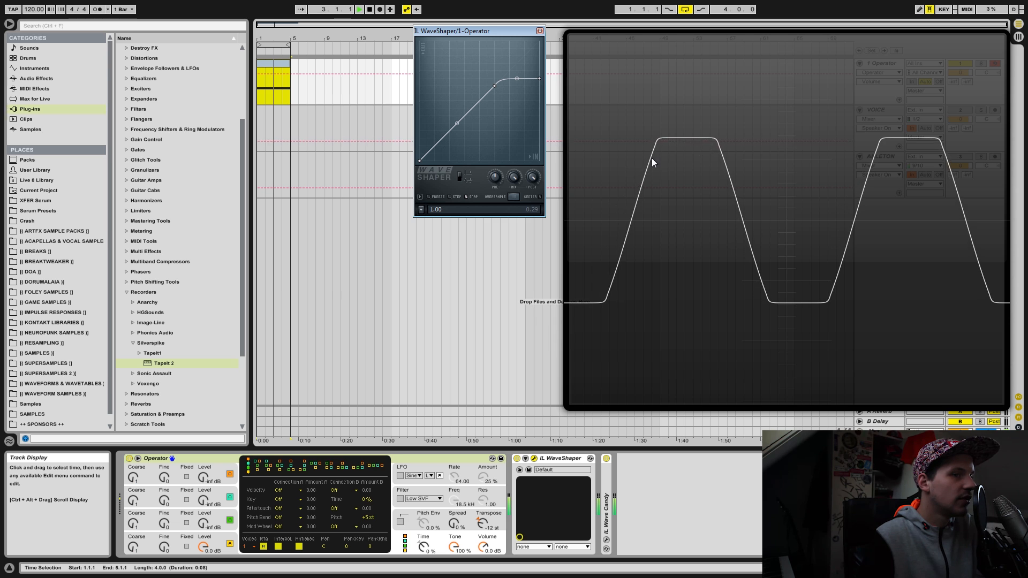
{"action": "key", "text": "space"}
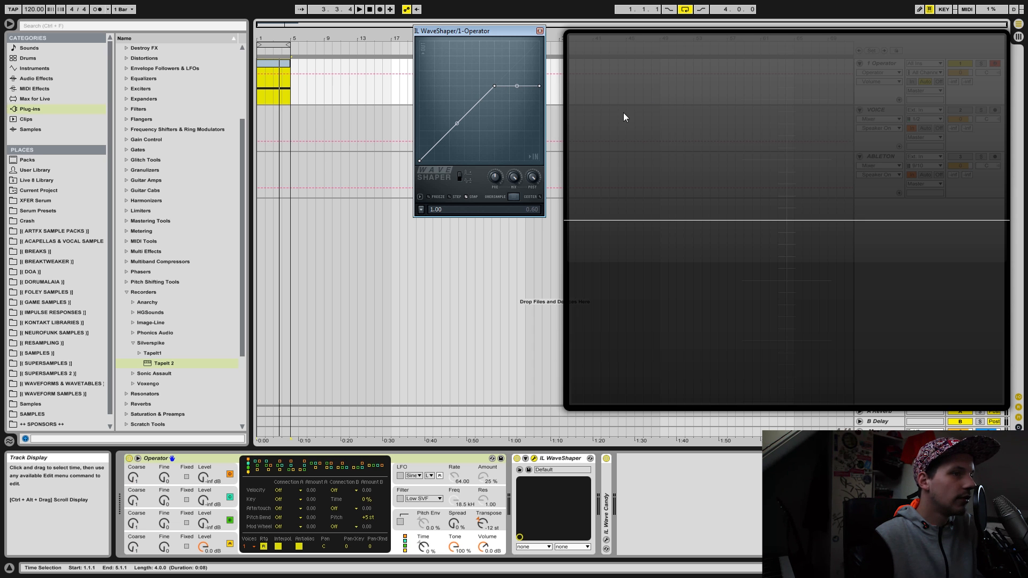
- Raise the pre amp to 200% while playing the loop to drive the hard clip, and reset it to its default
{"action": "key", "text": "space"}
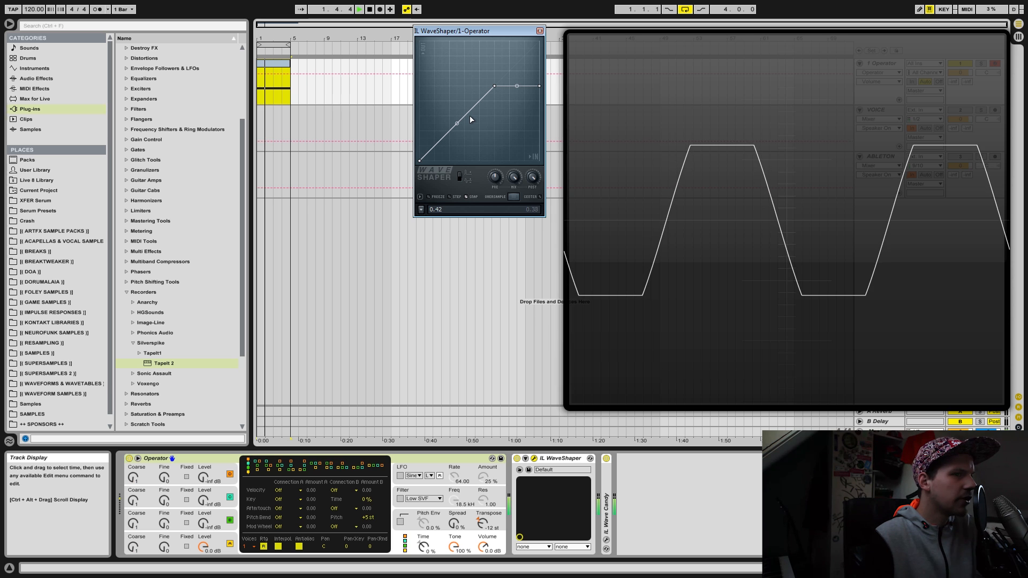
{"action": "left_click_drag", "start_coordinate": [519, 179], "coordinate": [499, 149]}
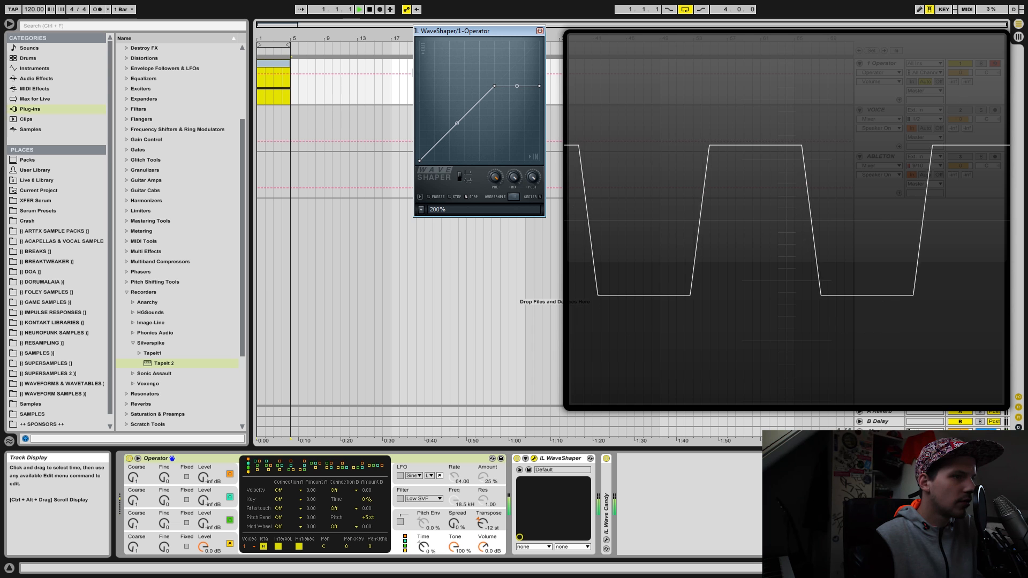
{"action": "right_click", "coordinate": [504, 185]}
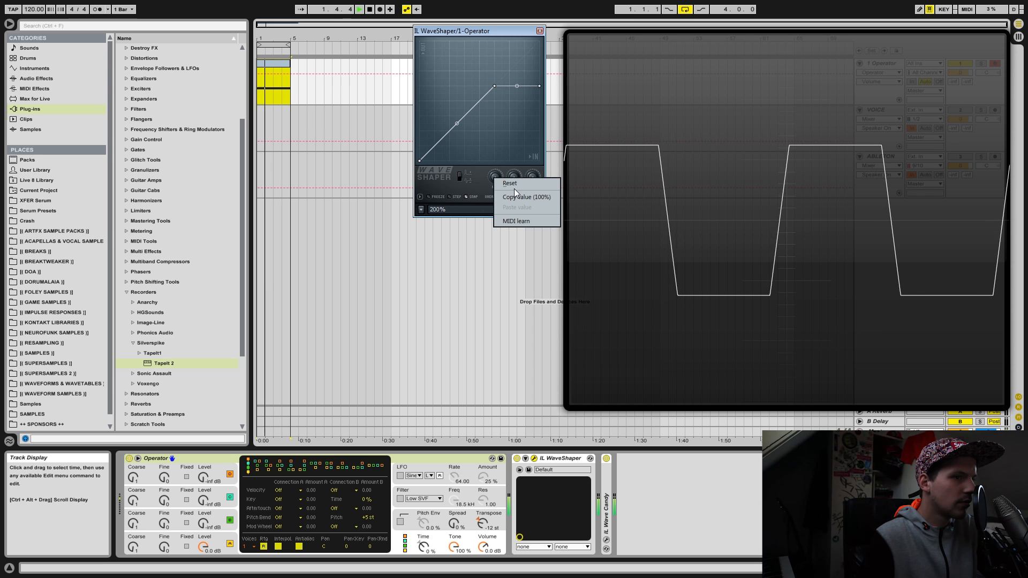
{"action": "left_click", "coordinate": [516, 184]}
{"action": "key", "text": "space"}
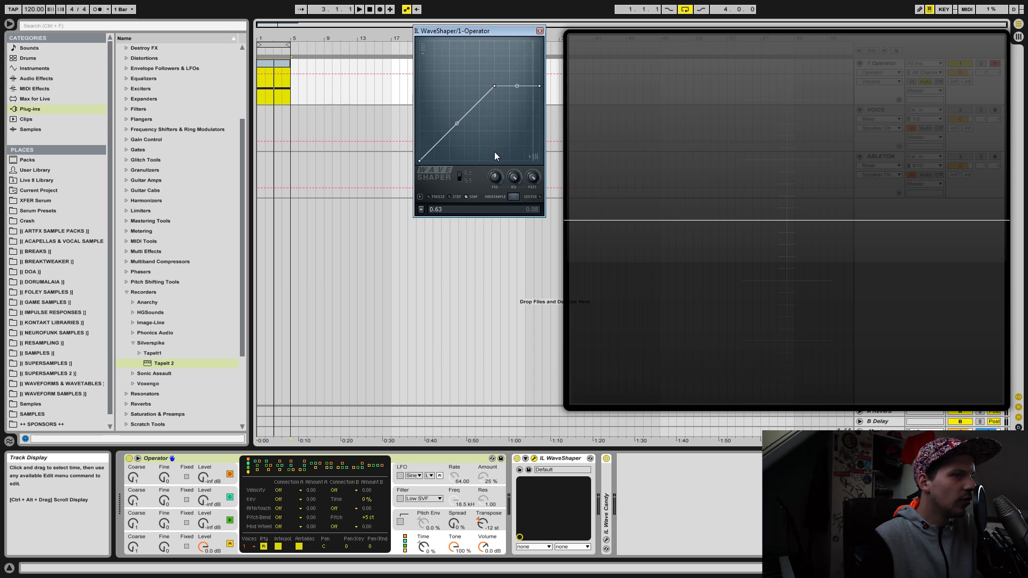
- Reset the curve's end point, delete the middle point, and add a point a quarter of the way along the straight line
{"action": "right_click", "coordinate": [539, 85]}
{"action": "left_click", "coordinate": [532, 84]}
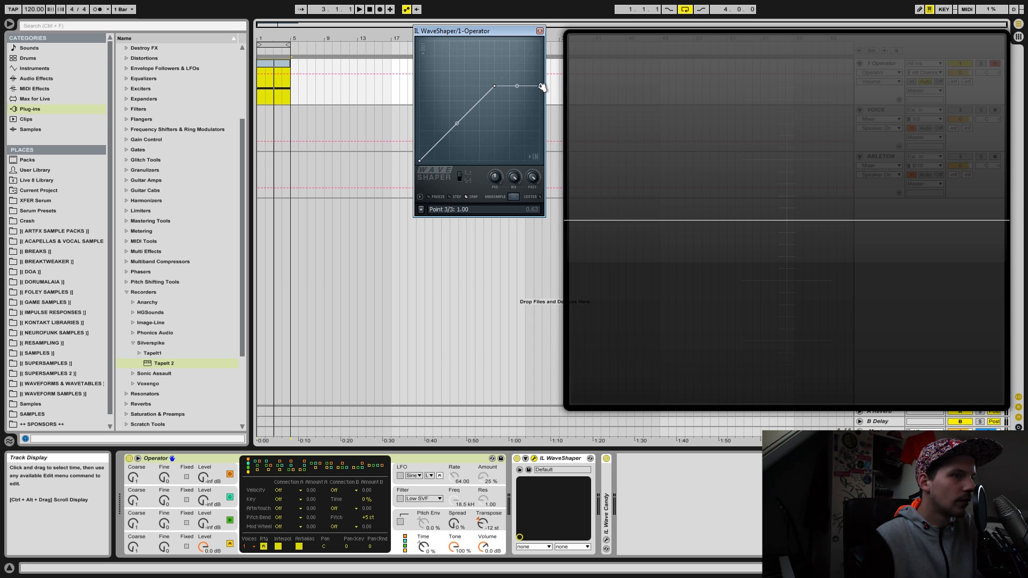
{"action": "right_click", "coordinate": [498, 85]}
{"action": "left_click", "coordinate": [506, 98]}
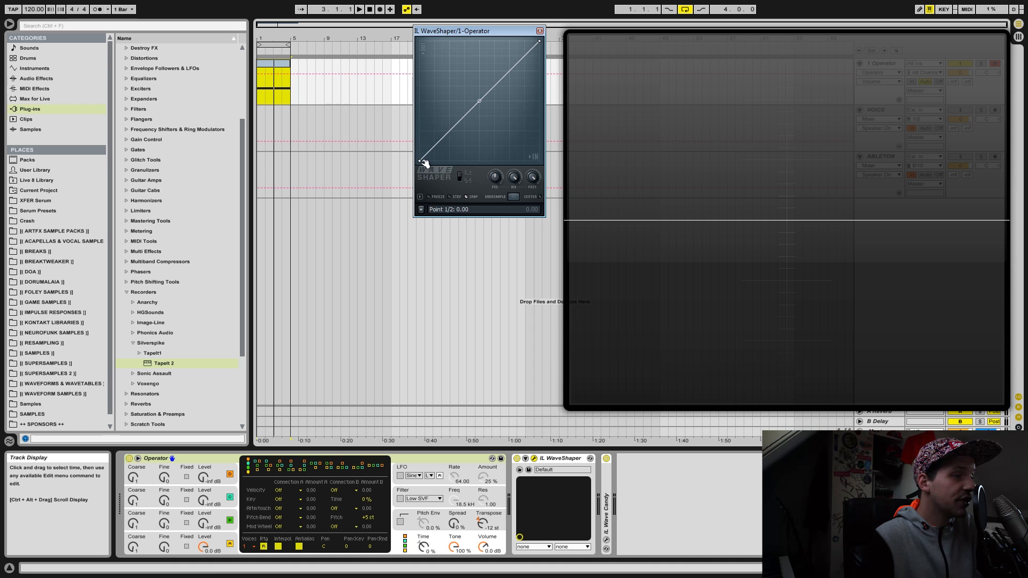
{"action": "right_click", "coordinate": [449, 131]}
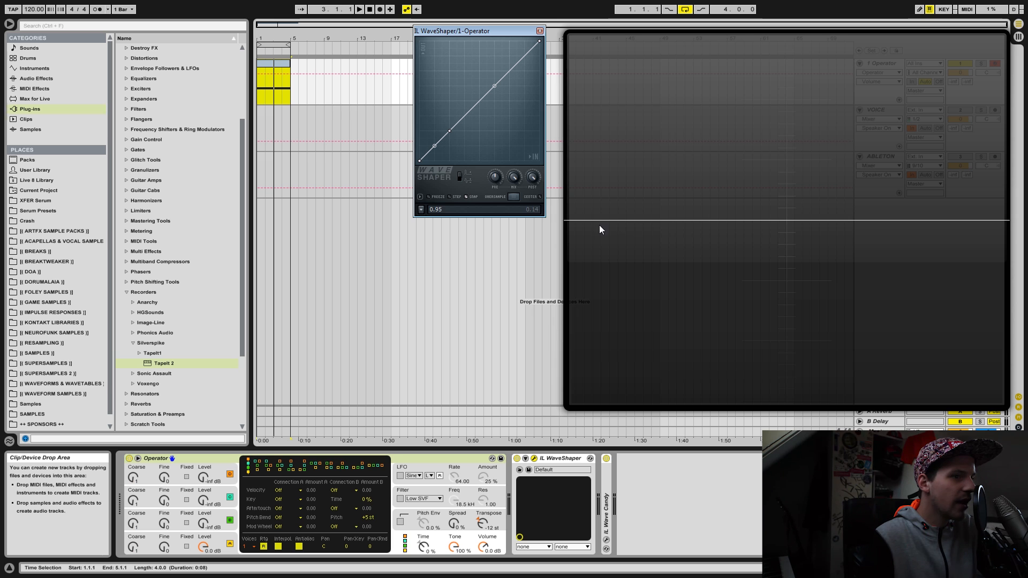
- Check the TapeIt recorder on the ABLETON track and return to the Operator track to play the loop
{"action": "left_click_drag", "start_coordinate": [601, 227], "coordinate": [610, 230]}
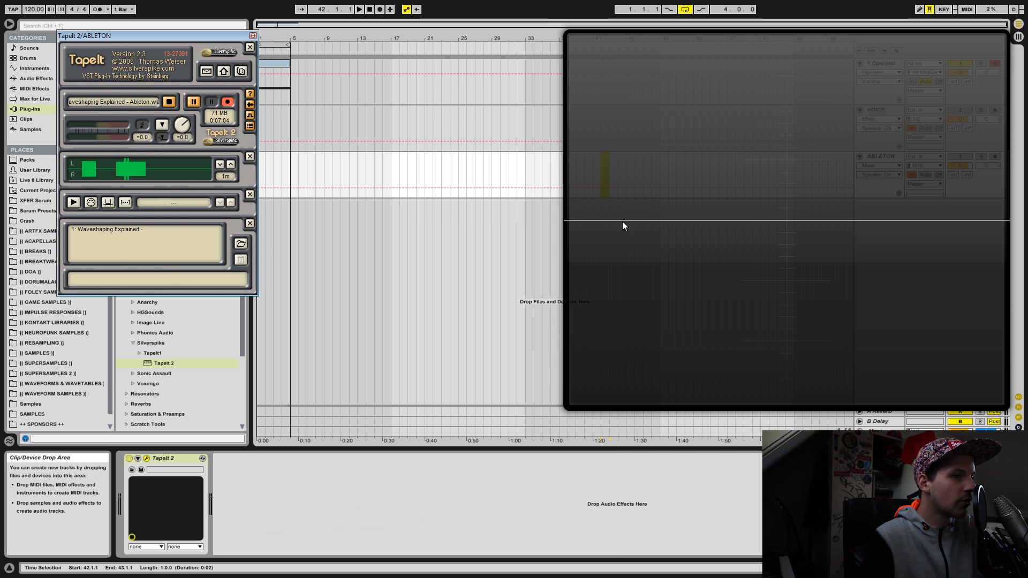
{"action": "left_click", "coordinate": [293, 89]}
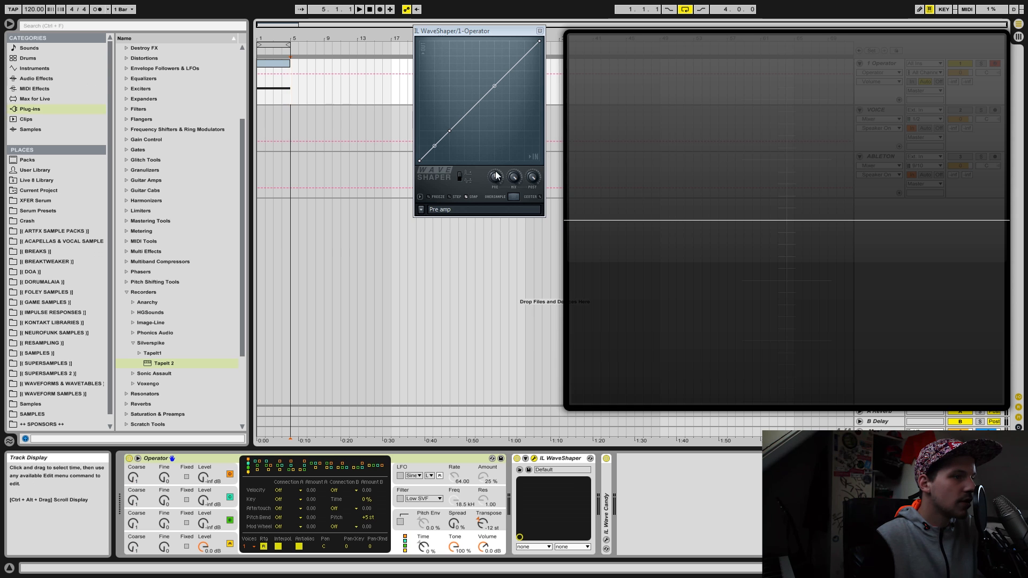
{"action": "key", "text": "space"}
{"action": "key", "text": "space"}
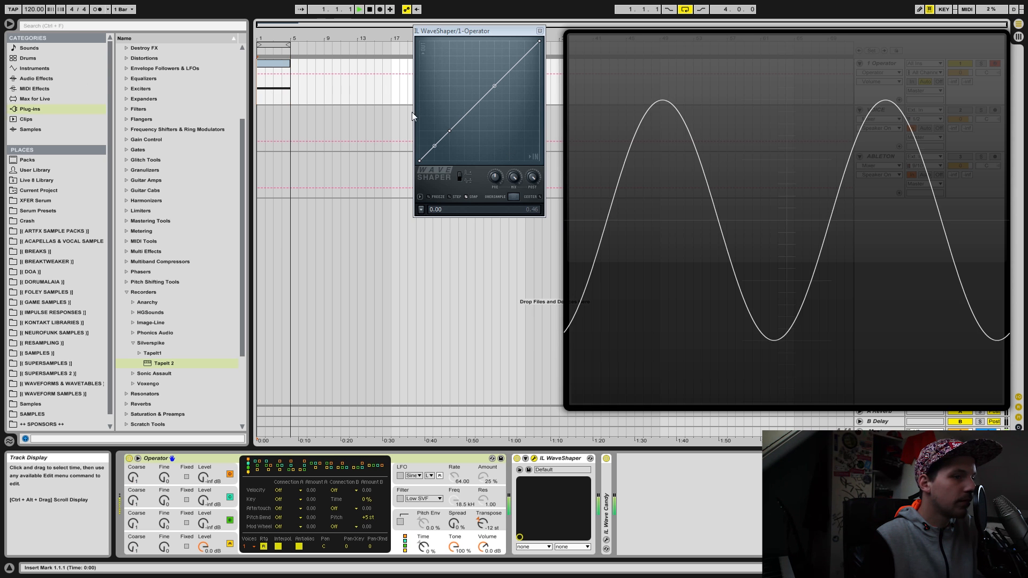
- Raise a new point near the curve's start above the line, and sweep the mix level to 0% and back to 100% during playback
{"action": "mouse_move", "coordinate": [434, 145]}
{"action": "left_mouse_down"}
{"action": "mouse_move", "coordinate": [434, 161]}
{"action": "mouse_move", "coordinate": [434, 134]}
{"action": "mouse_move", "coordinate": [451, 135]}
{"action": "mouse_move", "coordinate": [453, 154]}
{"action": "mouse_move", "coordinate": [451, 131]}
{"action": "mouse_move", "coordinate": [421, 154]}
{"action": "mouse_move", "coordinate": [430, 149]}
{"action": "mouse_move", "coordinate": [427, 161]}
{"action": "mouse_move", "coordinate": [438, 143]}
{"action": "left_mouse_up"}
{"action": "right_click", "coordinate": [436, 146]}
{"action": "left_click_drag", "start_coordinate": [513, 178], "coordinate": [513, 231]}
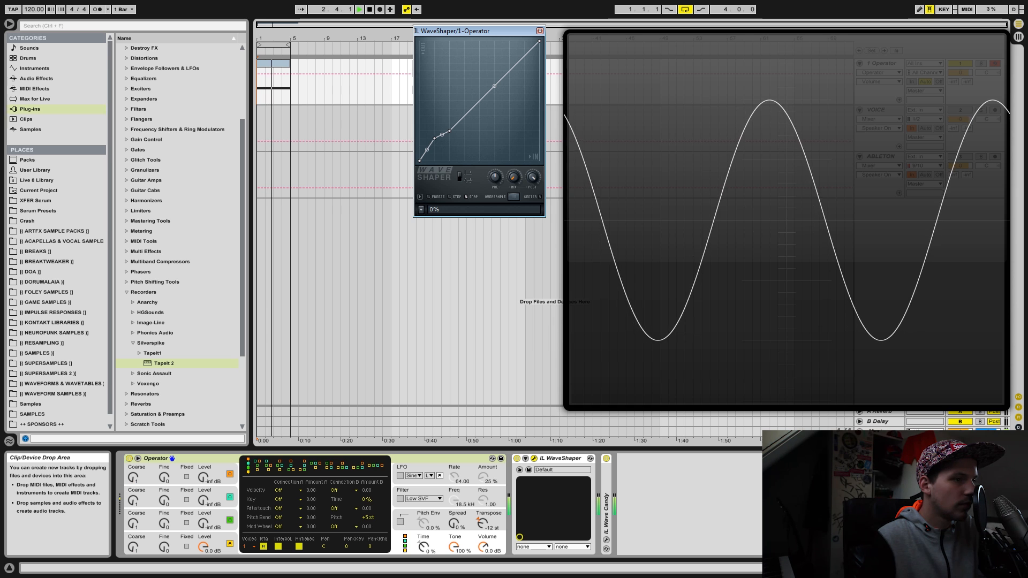
{"action": "left_click_drag", "start_coordinate": [513, 231], "coordinate": [512, 177]}
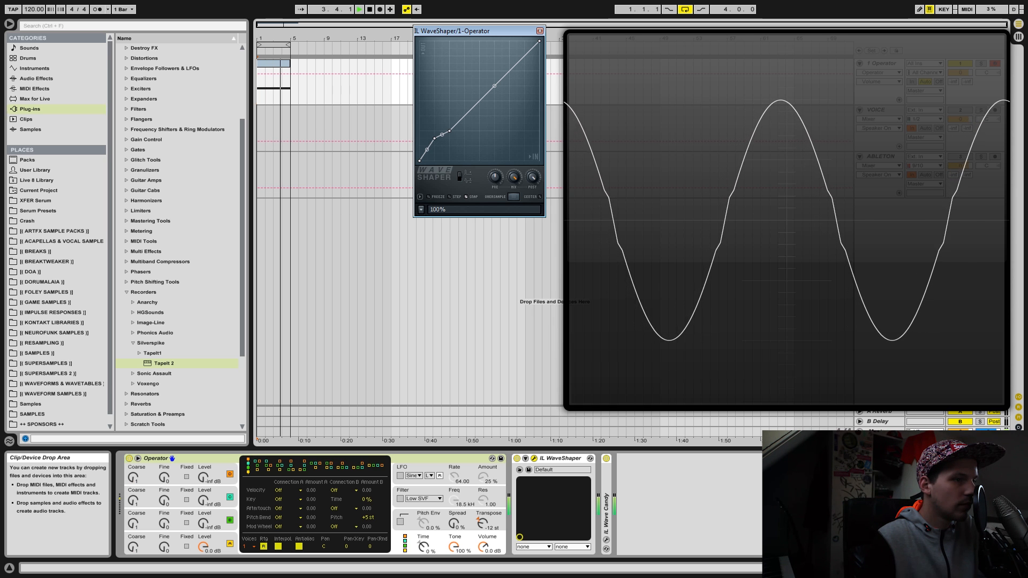
{"action": "key", "text": "space"}
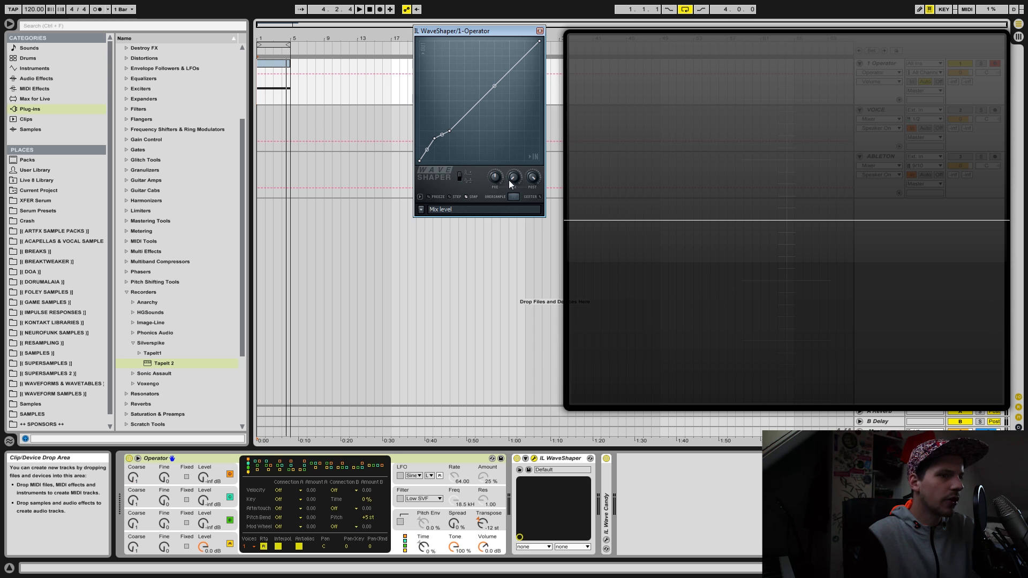
- Delete the two lower points and shape a five-point curve with a kink at 0.13 raised to 0.25 and a rounded, flattened top
{"action": "right_click", "coordinate": [435, 139]}
{"action": "left_click", "coordinate": [444, 154]}
{"action": "right_click", "coordinate": [450, 132]}
{"action": "left_click", "coordinate": [461, 150]}
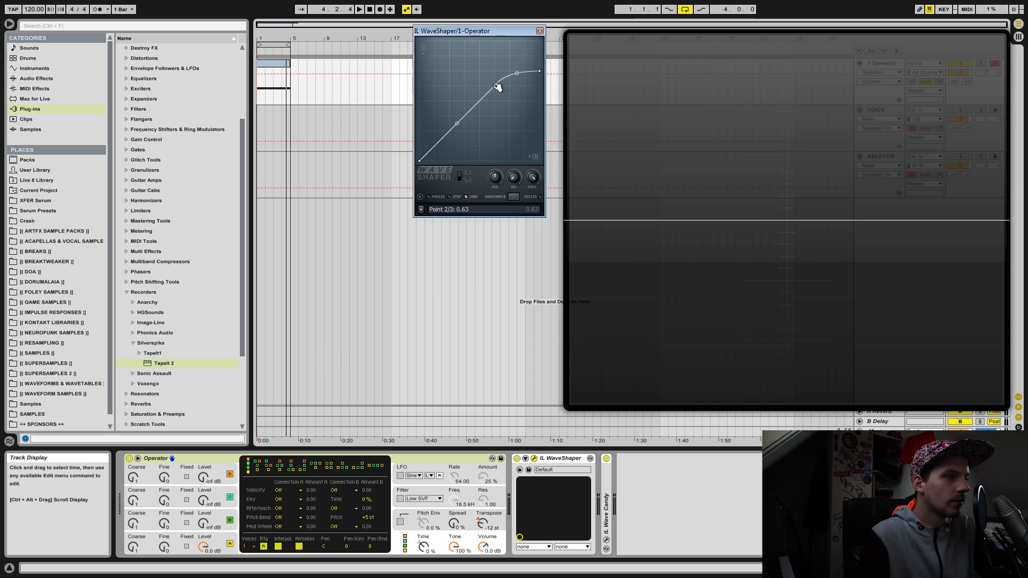
{"action": "left_click_drag", "start_coordinate": [541, 72], "coordinate": [551, 97]}
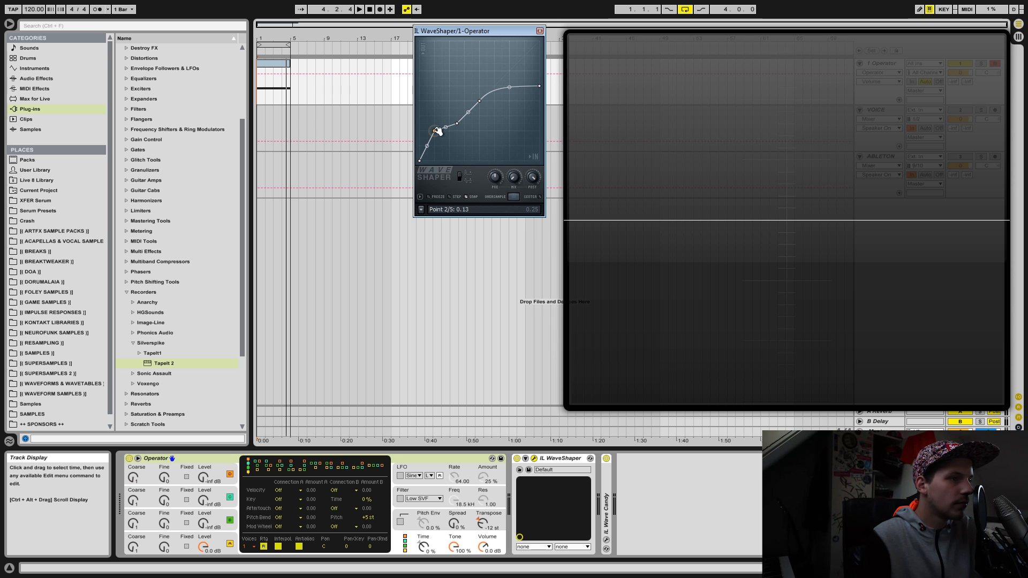
- Play the loop and raise the mix level to 100% to compare the dry sine with the five-point shaping
{"action": "key", "text": "space"}
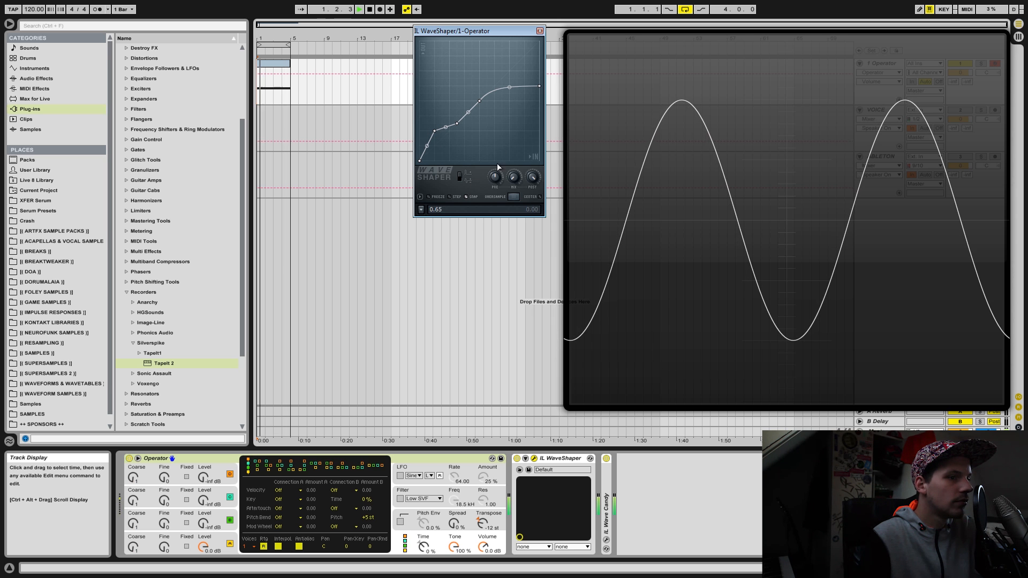
{"action": "left_click_drag", "start_coordinate": [513, 176], "coordinate": [512, 136]}
{"action": "mouse_move", "coordinate": [514, 178]}
{"action": "left_mouse_down"}
{"action": "mouse_move", "coordinate": [514, 219]}
{"action": "mouse_move", "coordinate": [514, 178]}
{"action": "left_mouse_up"}
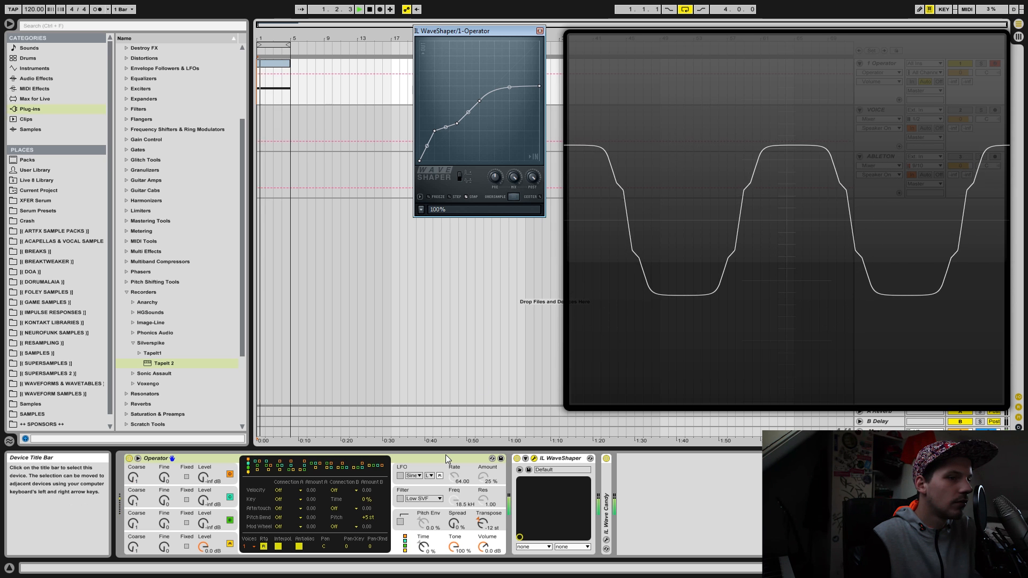
{"action": "key", "text": "space"}
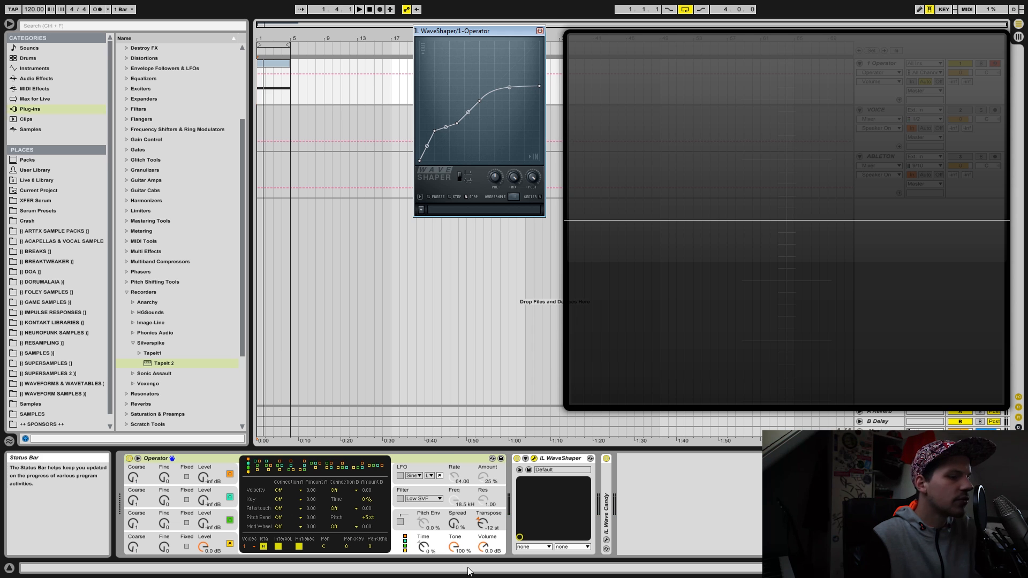
- Set the waveform of Operator's oscillator A to Saw 64 and play the loop to check it on the oscilloscope
{"action": "left_click", "coordinate": [235, 539]}
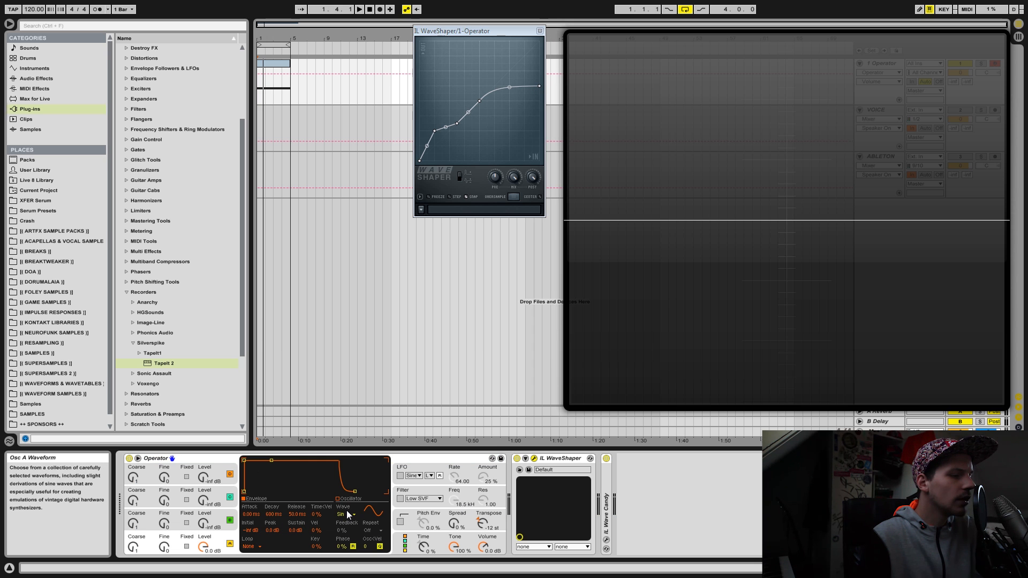
{"action": "left_click", "coordinate": [346, 513]}
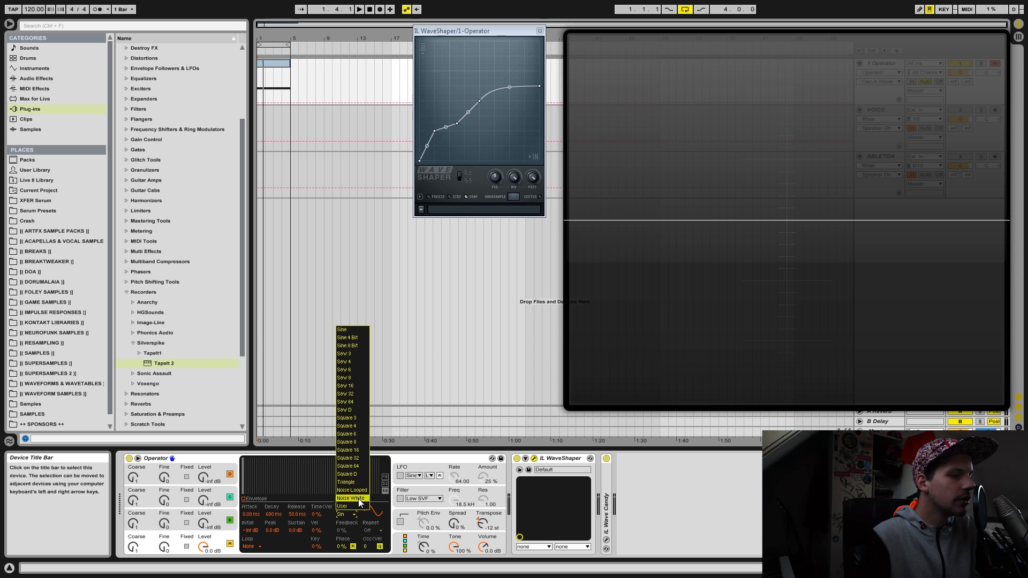
{"action": "left_click", "coordinate": [354, 402]}
{"action": "key", "text": "space"}
{"action": "key", "text": "space"}
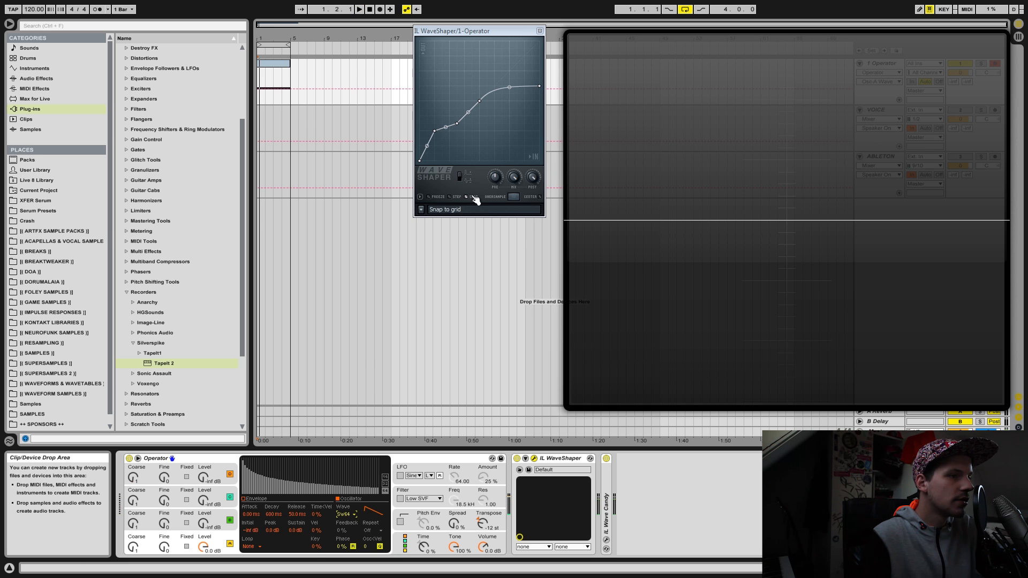
{"action": "key", "text": "space"}
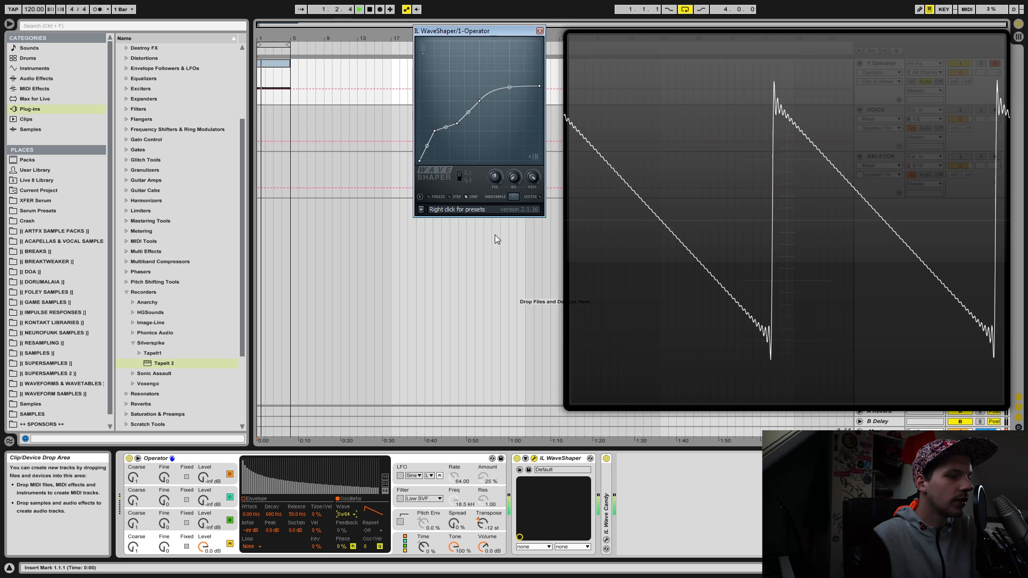
{"action": "key", "text": "space"}
- Change oscillator A's waveform to Saw D and raise the mix level to 100% while playing the loop
{"action": "left_click", "coordinate": [347, 515]}
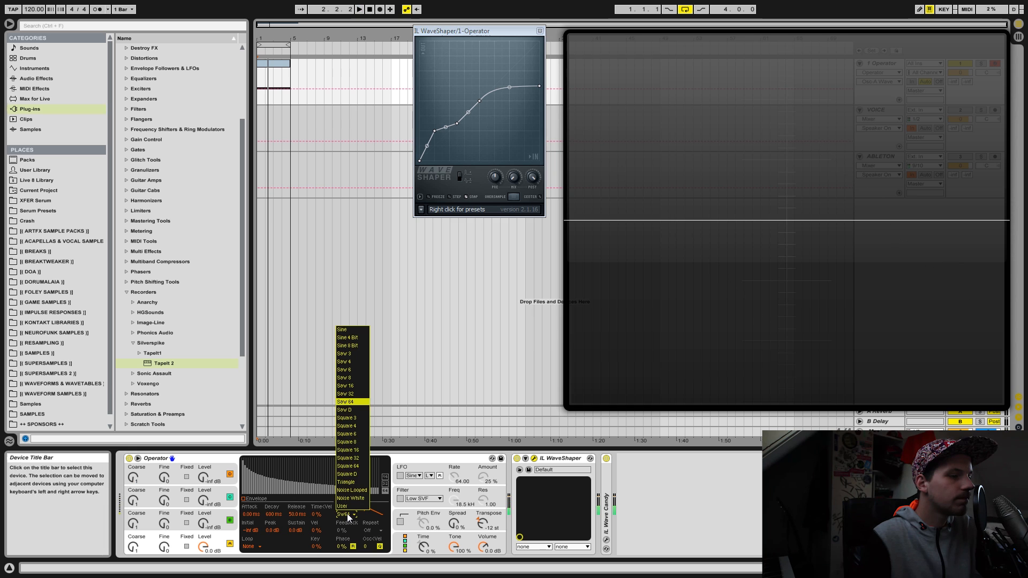
{"action": "left_click", "coordinate": [356, 409]}
{"action": "key", "text": "space"}
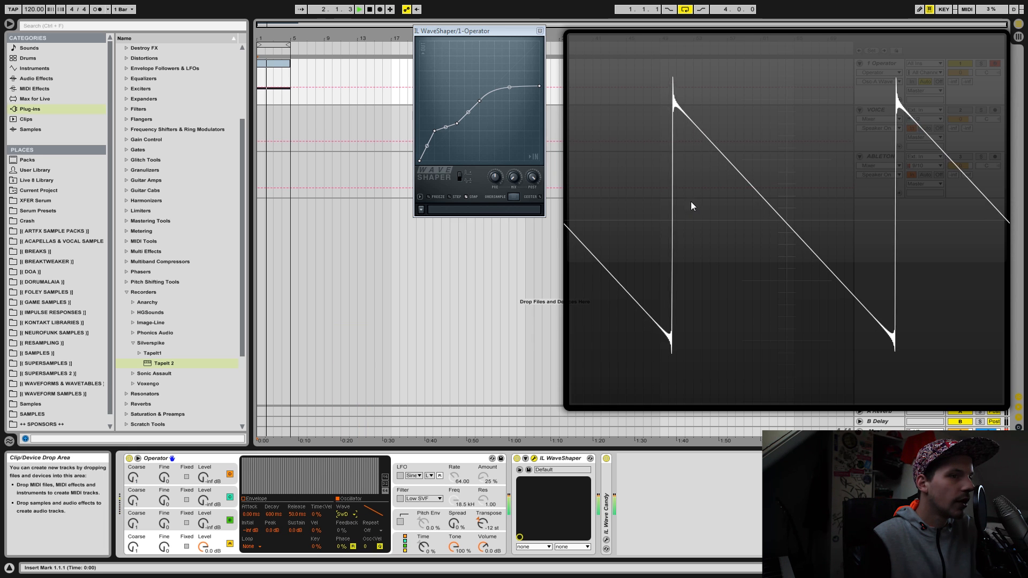
{"action": "left_click_drag", "start_coordinate": [513, 177], "coordinate": [513, 147]}
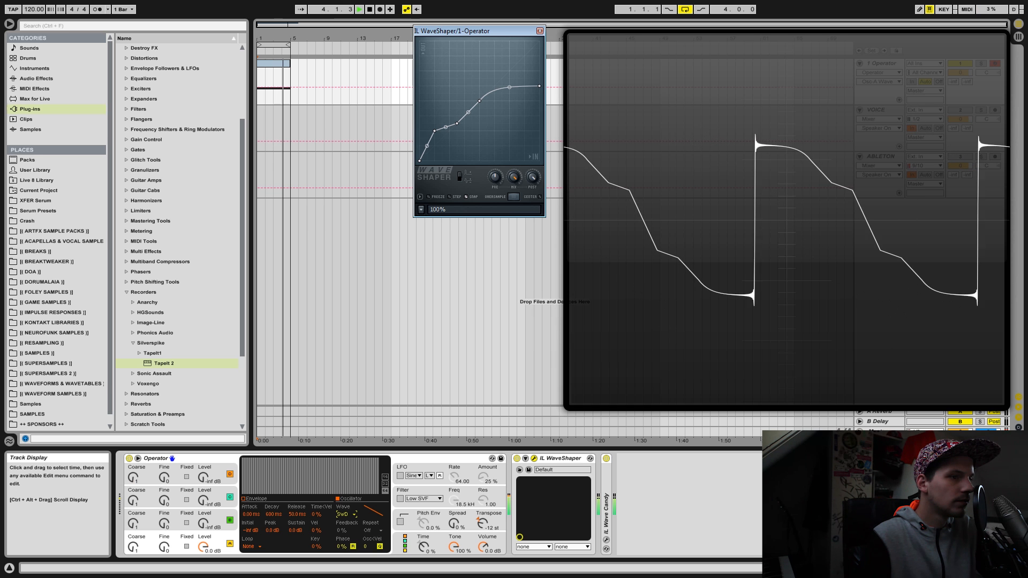
- Load the Default preset, add a curve point at 0.63 raised to 1.00, and play the loop
{"action": "right_click", "coordinate": [480, 210]}
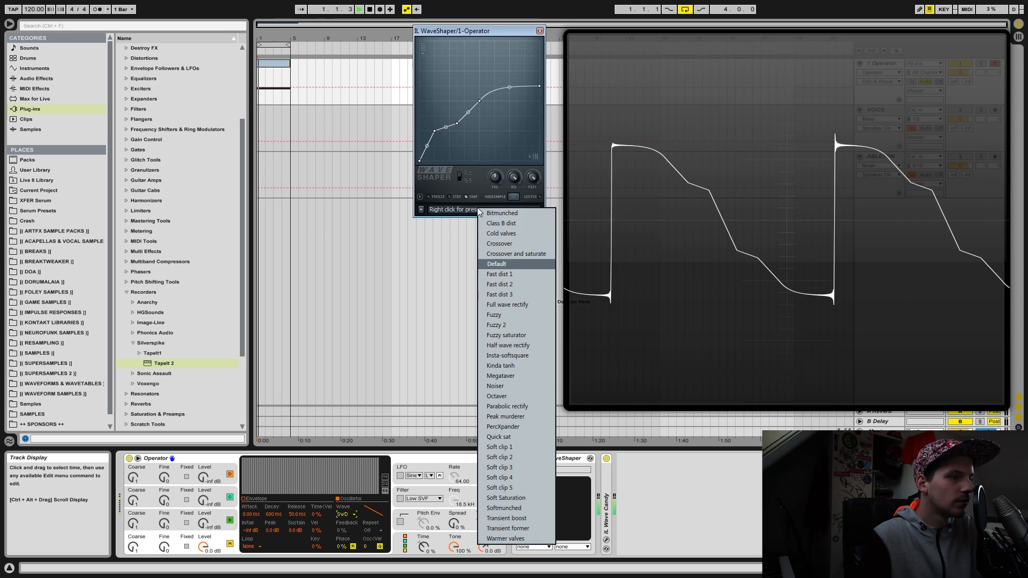
{"action": "left_click", "coordinate": [497, 264]}
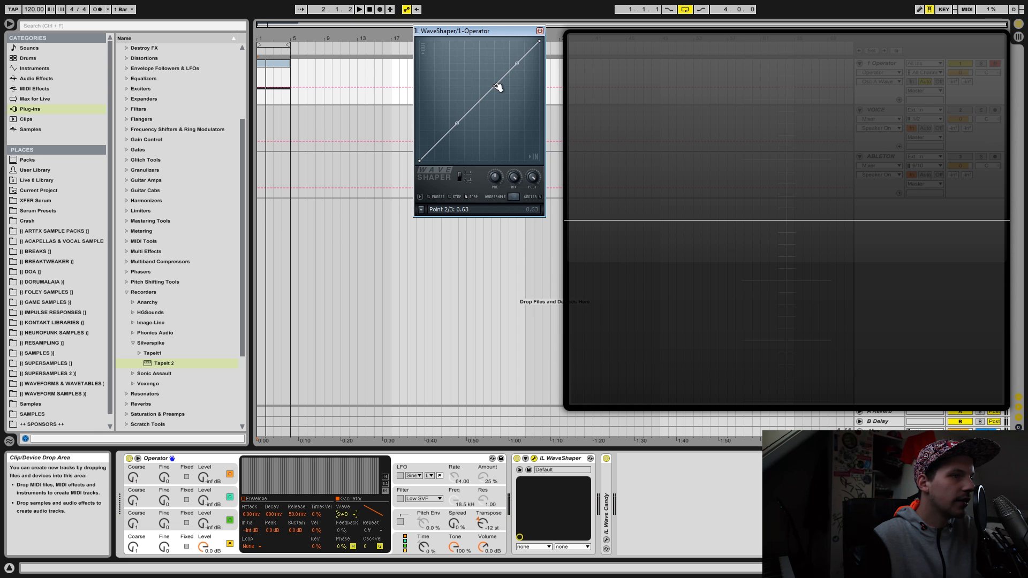
{"action": "key", "text": "space"}
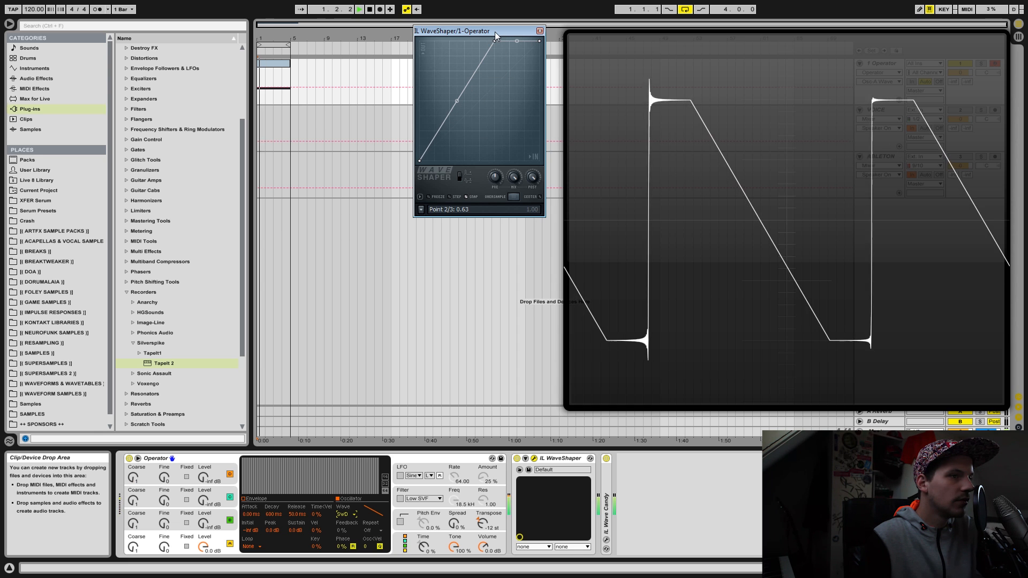
- Slide the raised point along the graph's upper edge to the far start and partway back while playing the saw loop
{"action": "left_click_drag", "start_coordinate": [497, 42], "coordinate": [450, 31]}
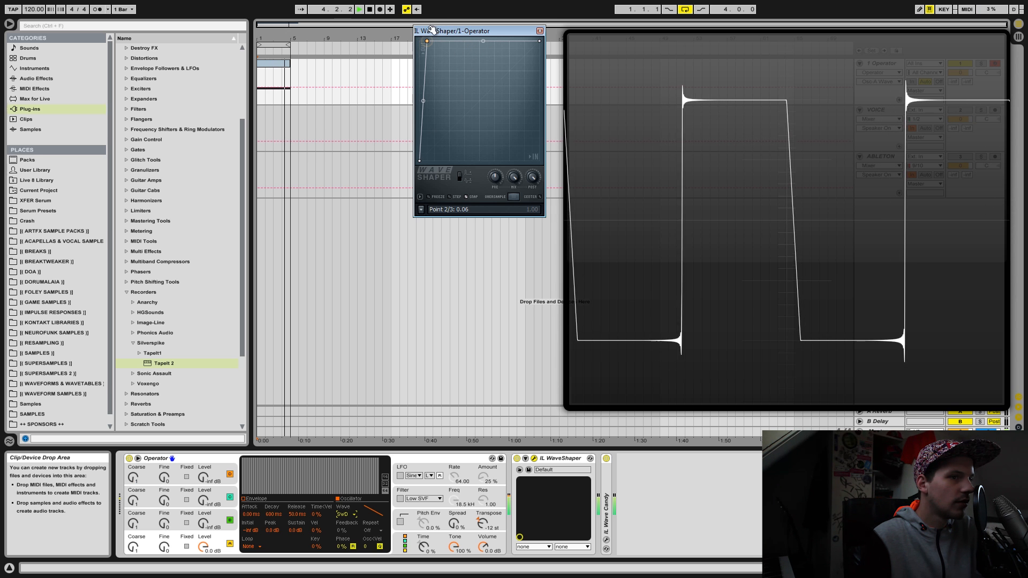
{"action": "left_click_drag", "start_coordinate": [455, 24], "coordinate": [422, 20]}
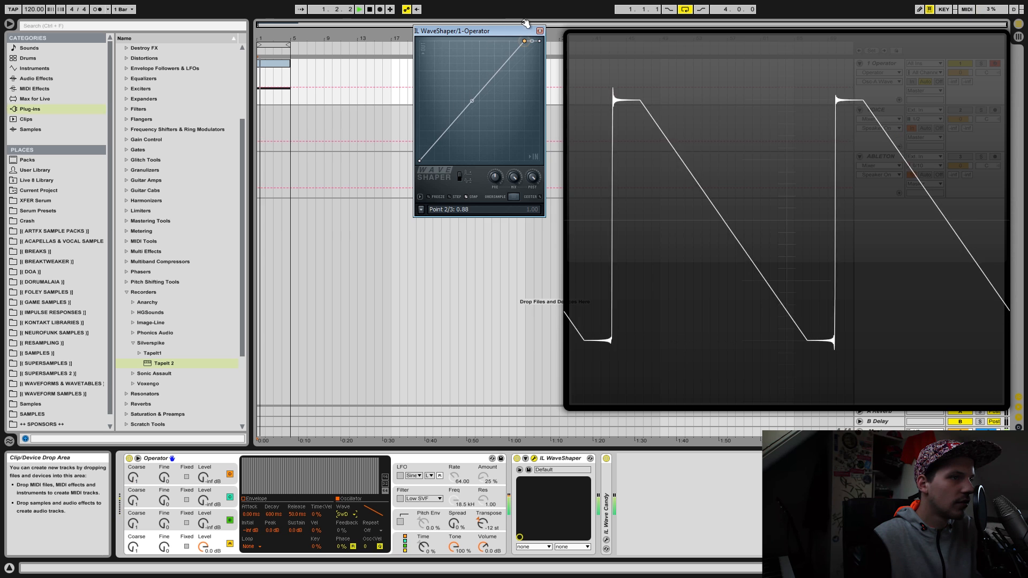
{"action": "key", "text": "space"}
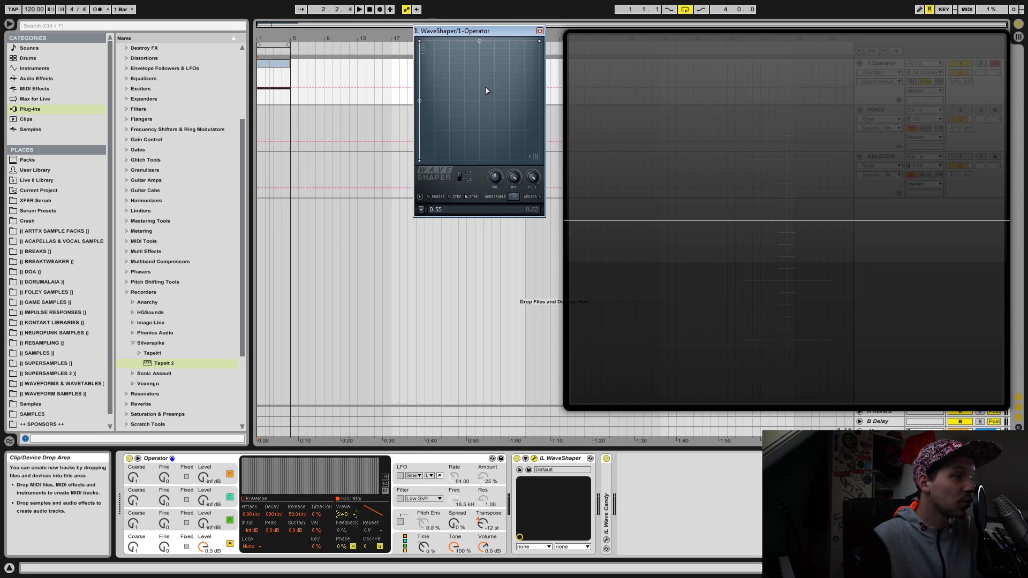
{"action": "key", "text": "space"}
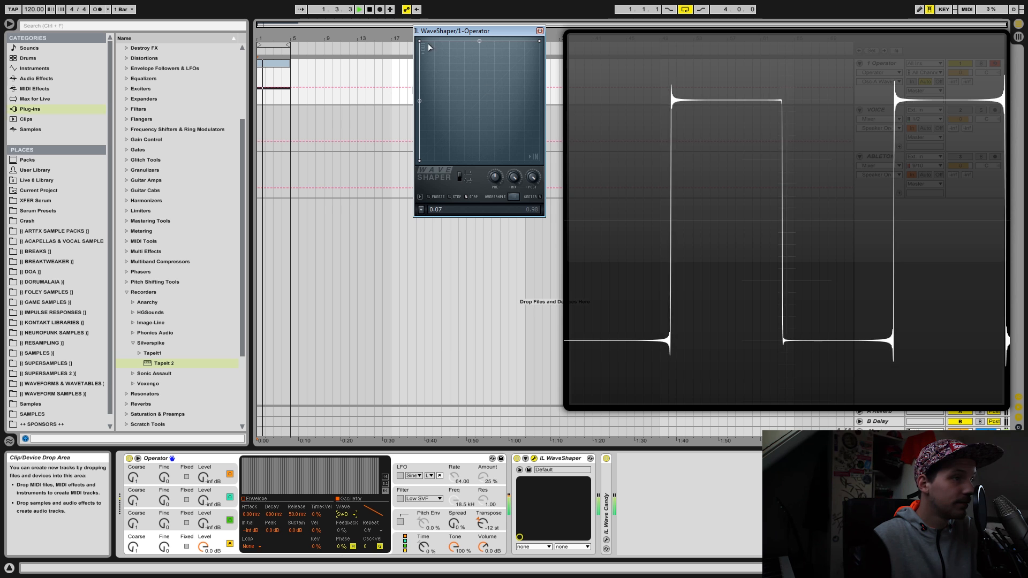
{"action": "left_click_drag", "start_coordinate": [420, 41], "coordinate": [460, 24]}
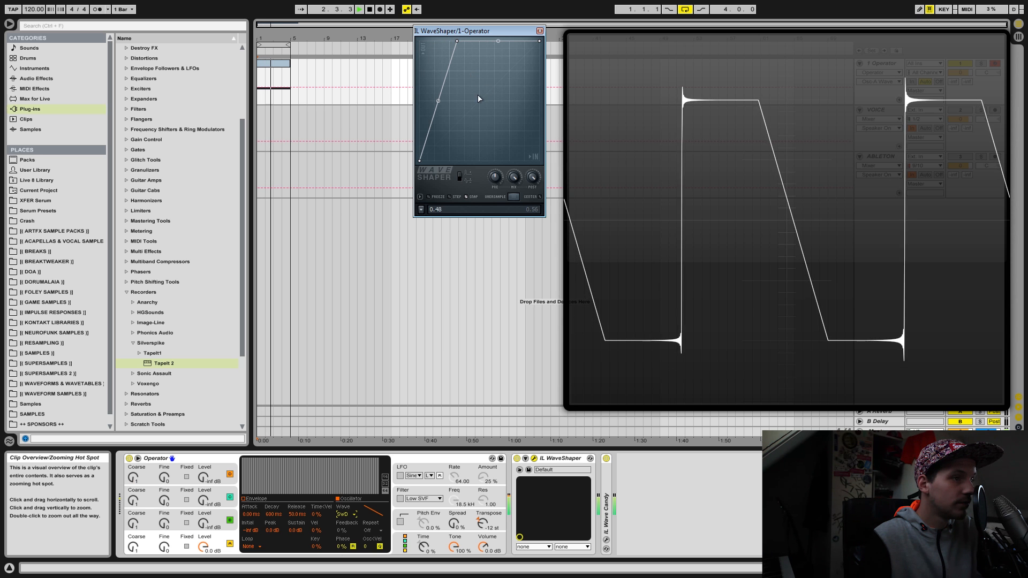
- Add a fourth curve point pulled down to zero at the graph's far end, and return that point to full height
{"action": "right_click", "coordinate": [495, 154]}
{"action": "left_click_drag", "start_coordinate": [496, 155], "coordinate": [494, 161]}
{"action": "key", "text": "space"}
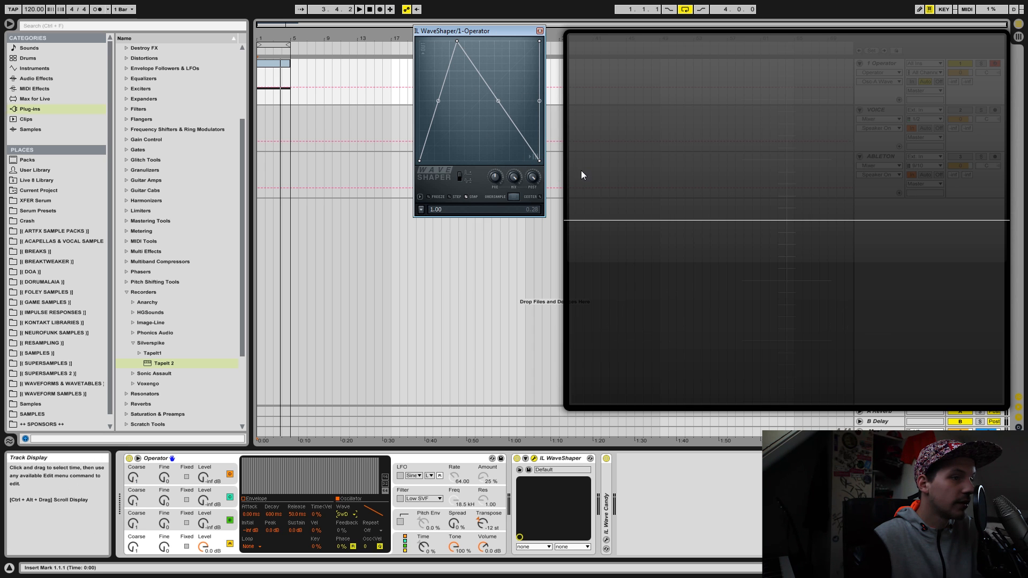
{"action": "right_click", "coordinate": [539, 162]}
{"action": "left_click", "coordinate": [549, 177]}
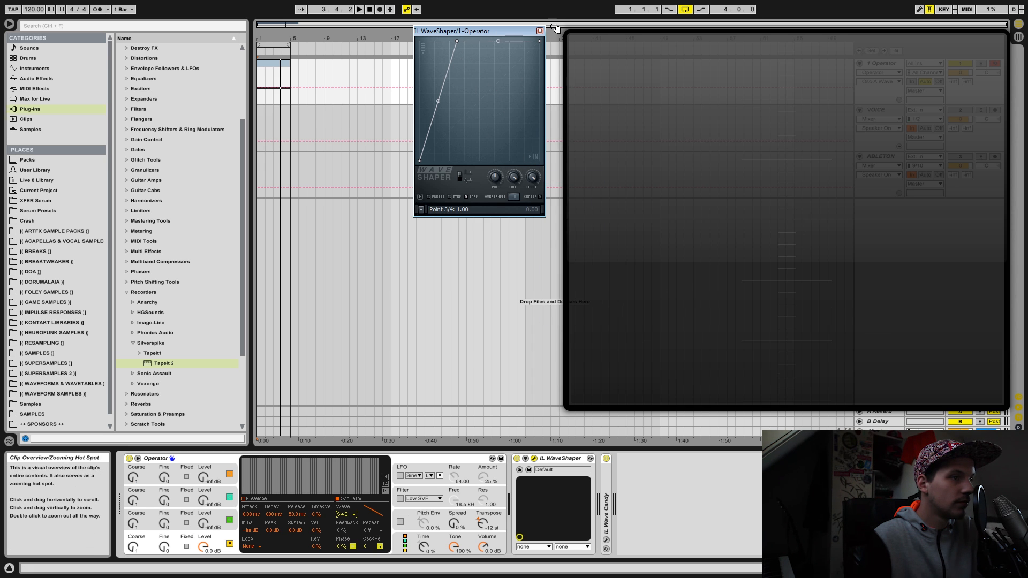
- Move the peak point to the graph's horizontal centre and bow both segments inward into a narrow spike while playing the saw loop
{"action": "key", "text": "space"}
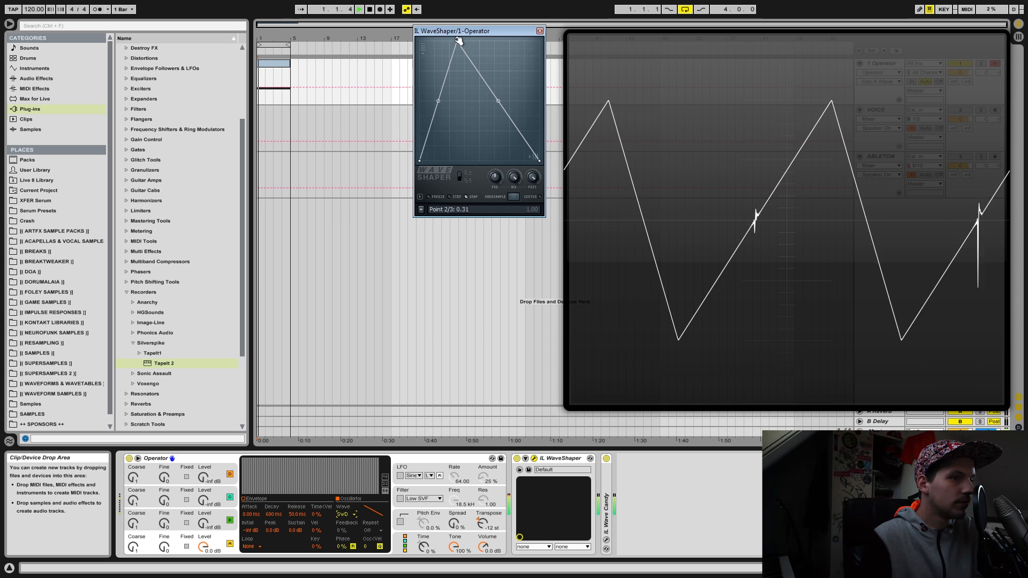
{"action": "mouse_move", "coordinate": [460, 43]}
{"action": "left_mouse_down"}
{"action": "mouse_move", "coordinate": [488, 39]}
{"action": "mouse_move", "coordinate": [480, 41]}
{"action": "left_mouse_up"}
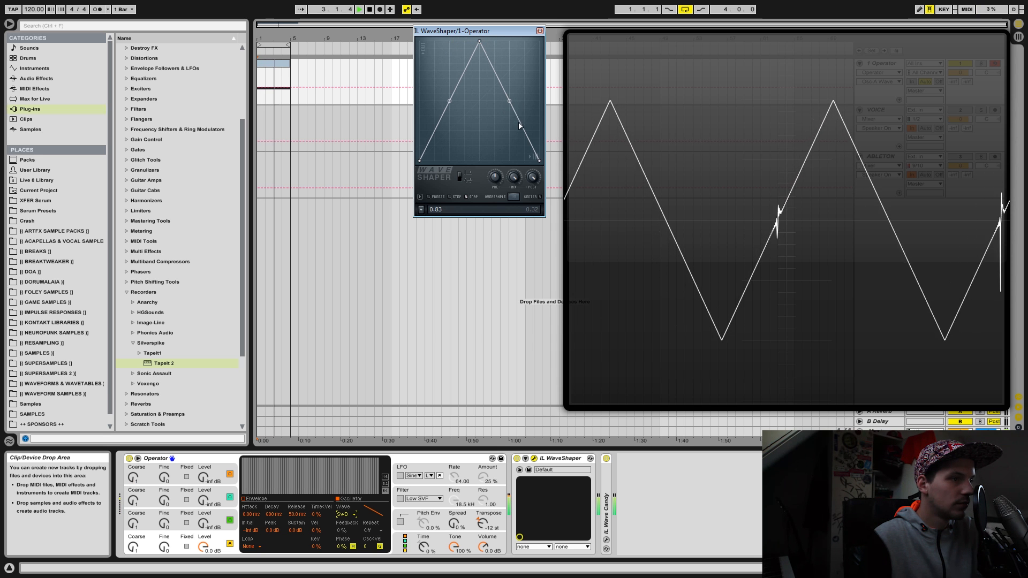
{"action": "left_click_drag", "start_coordinate": [509, 100], "coordinate": [509, 143]}
{"action": "left_click_drag", "start_coordinate": [450, 101], "coordinate": [449, 159]}
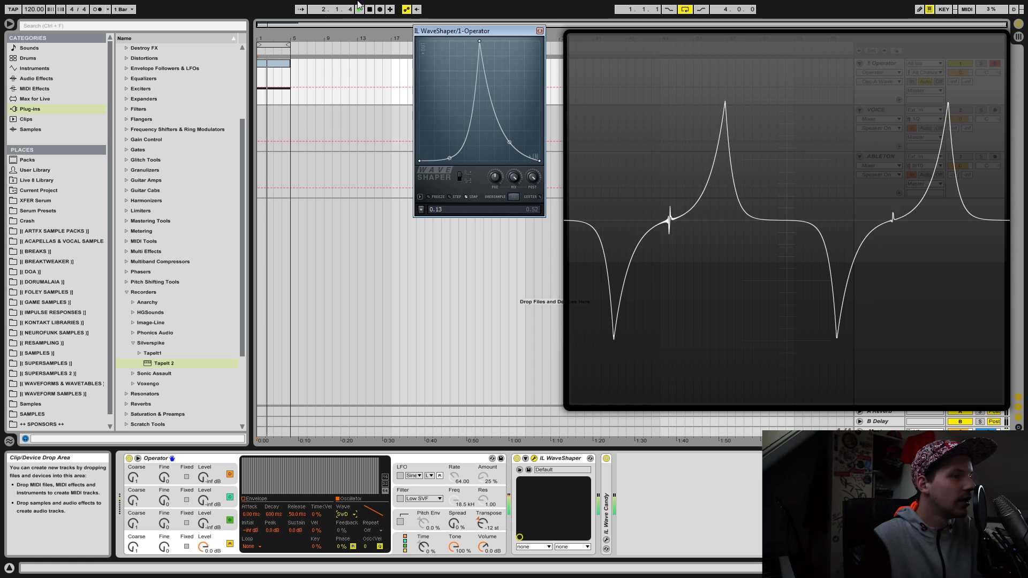
{"action": "key", "text": "space"}
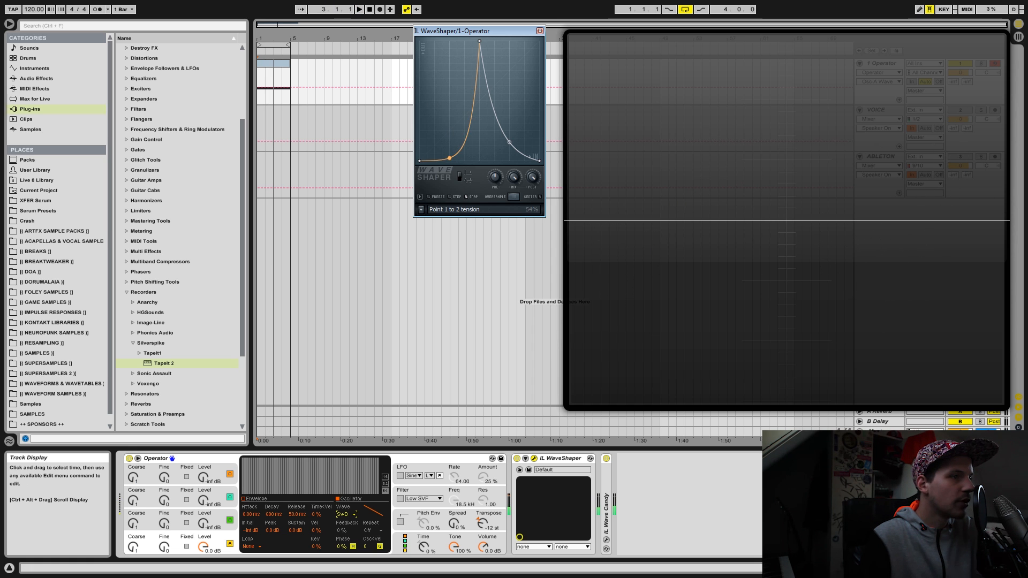
- Delete the peak point, straighten the remaining curve into a diagonal line, and play the saw loop through it
{"action": "right_click", "coordinate": [480, 45]}
{"action": "left_click", "coordinate": [492, 56]}
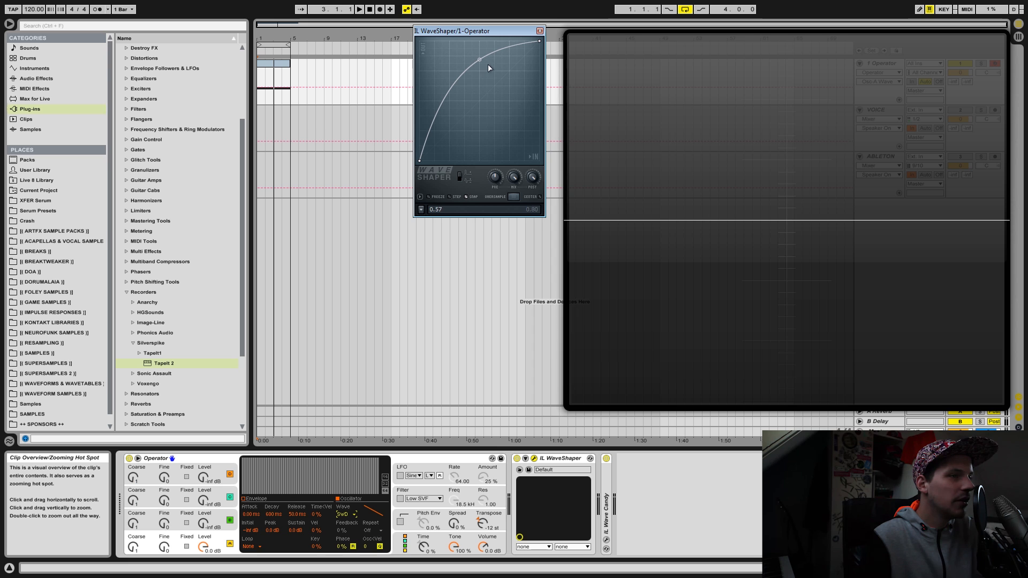
{"action": "key", "text": "space"}
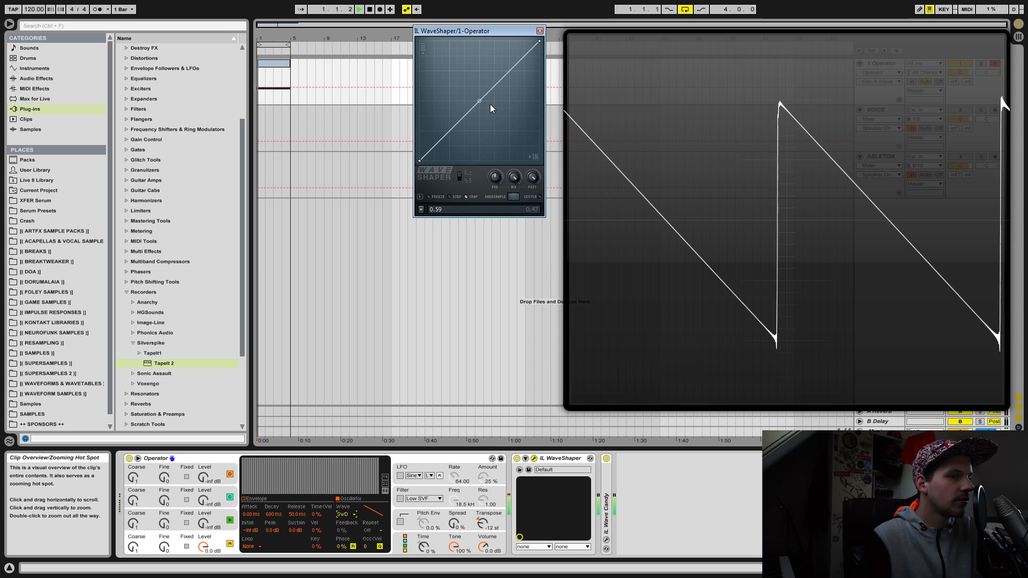
{"action": "key", "text": "space"}
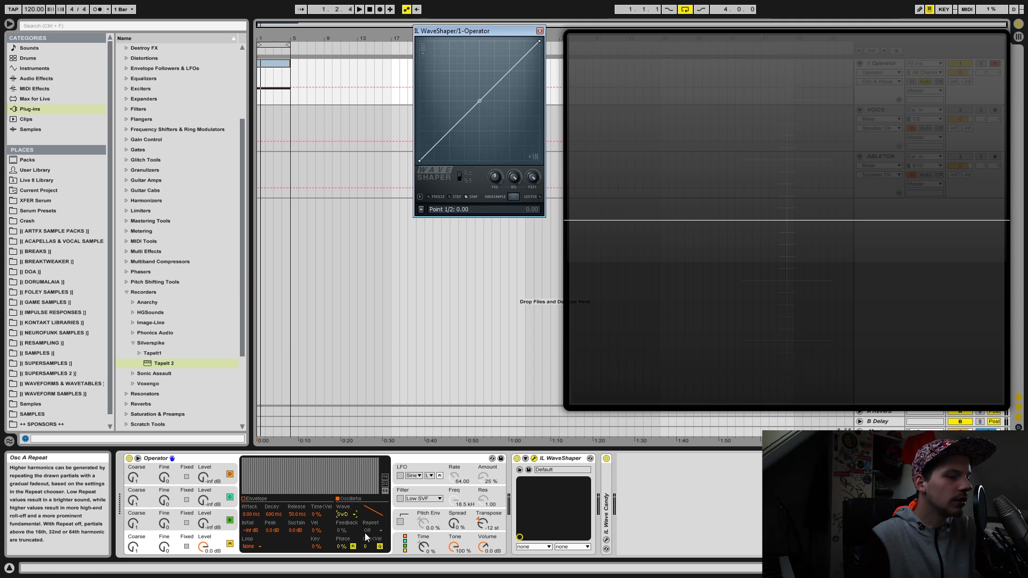
- Change oscillator A's waveform to Sin and play the loop briefly
{"action": "left_click", "coordinate": [344, 514]}
{"action": "left_click", "coordinate": [353, 330]}
{"action": "key", "text": "space"}
{"action": "key", "text": "space"}
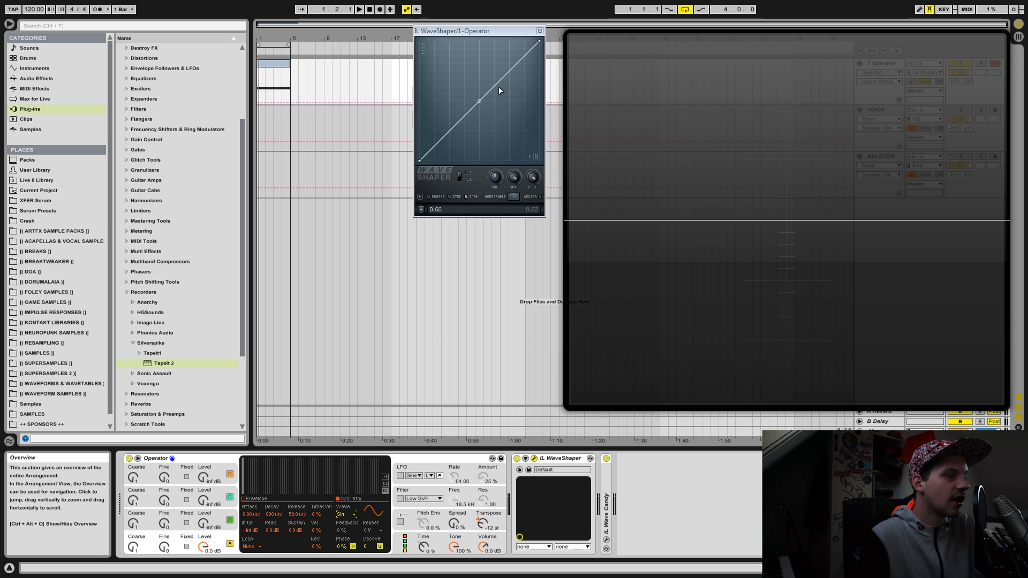
- Raise the curve's tension to 100% while playing the sine loop, and reset the tension to a straight line
{"action": "left_click_drag", "start_coordinate": [480, 101], "coordinate": [479, 101]}
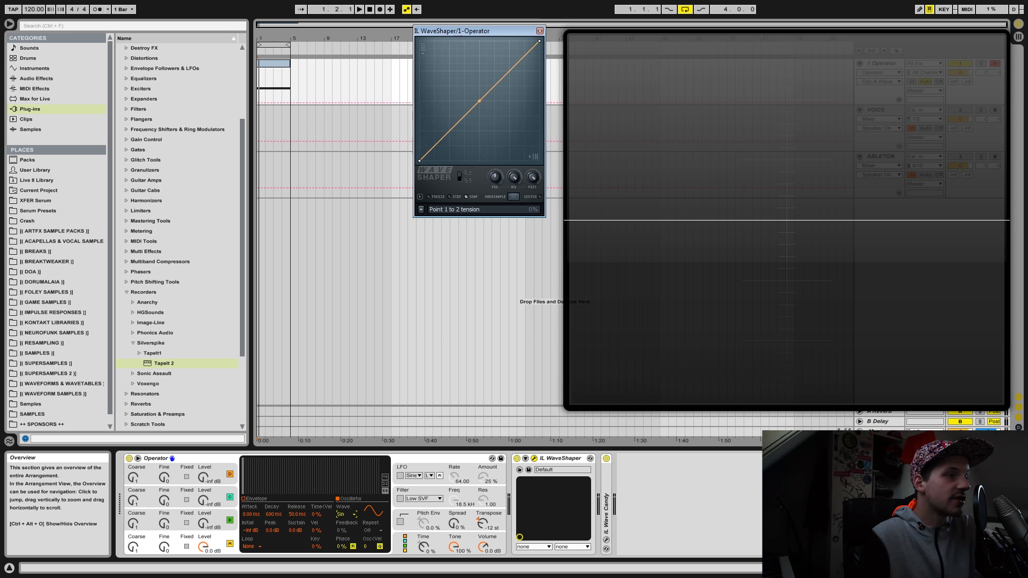
{"action": "key", "text": "space"}
{"action": "left_click_drag", "start_coordinate": [479, 52], "coordinate": [480, 41]}
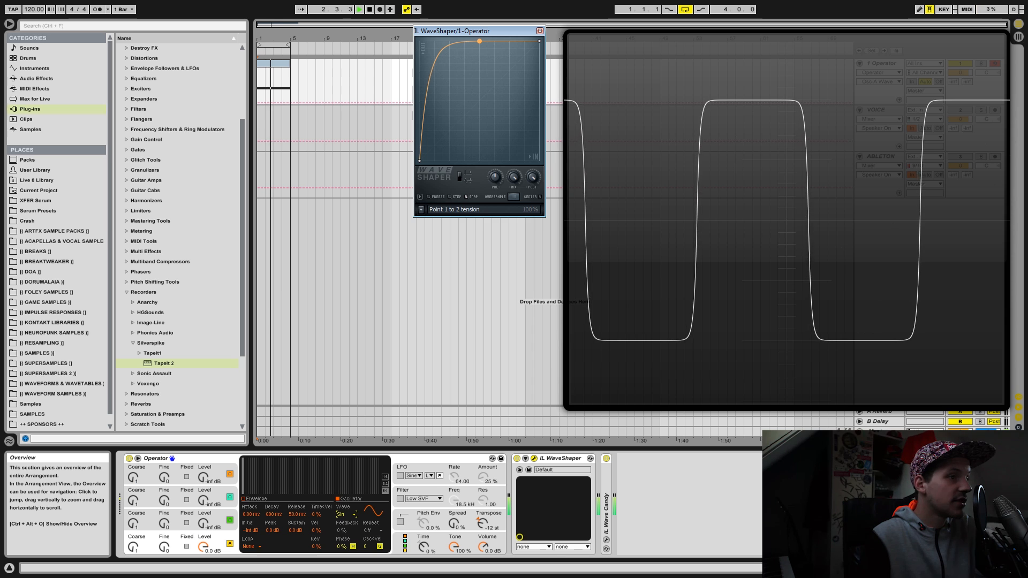
{"action": "key", "text": "space"}
{"action": "right_click", "coordinate": [480, 40]}
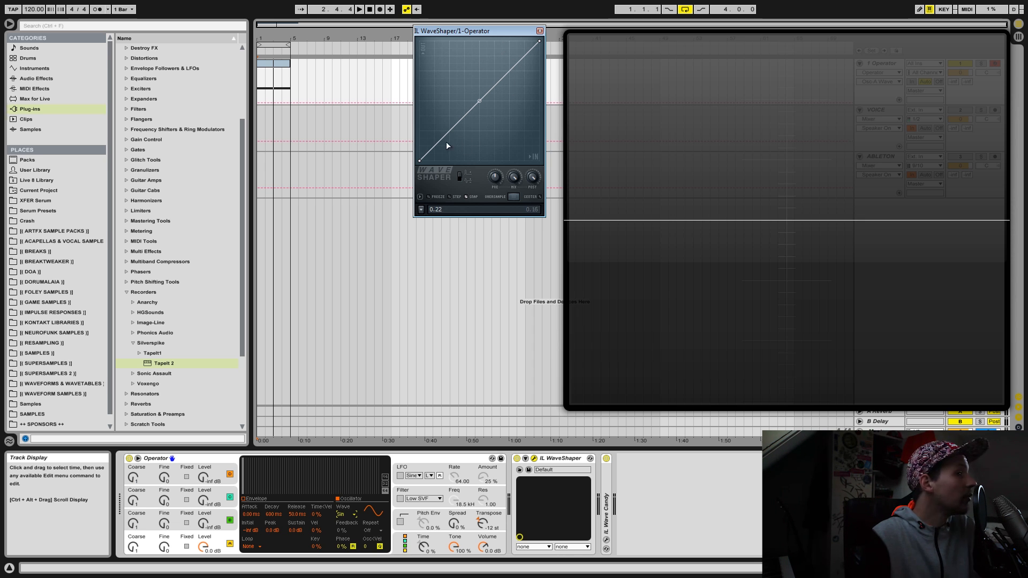
- Set the end point's curve type to Double curve and adjust its tension into an S shape while playing the loop
{"action": "right_click", "coordinate": [541, 42]}
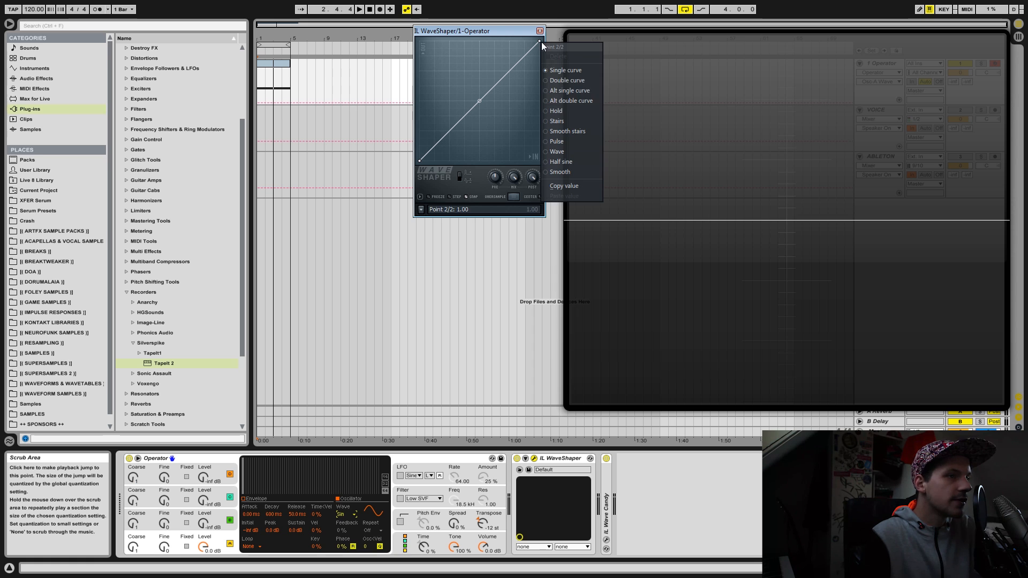
{"action": "left_click", "coordinate": [564, 79]}
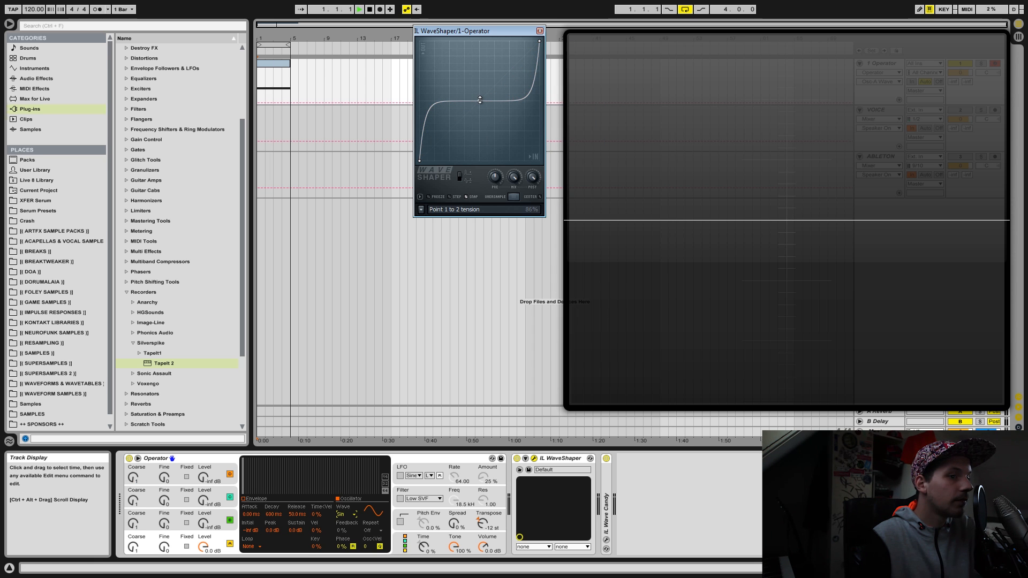
{"action": "left_click_drag", "start_coordinate": [479, 100], "coordinate": [479, 160]}
{"action": "key", "text": "space"}
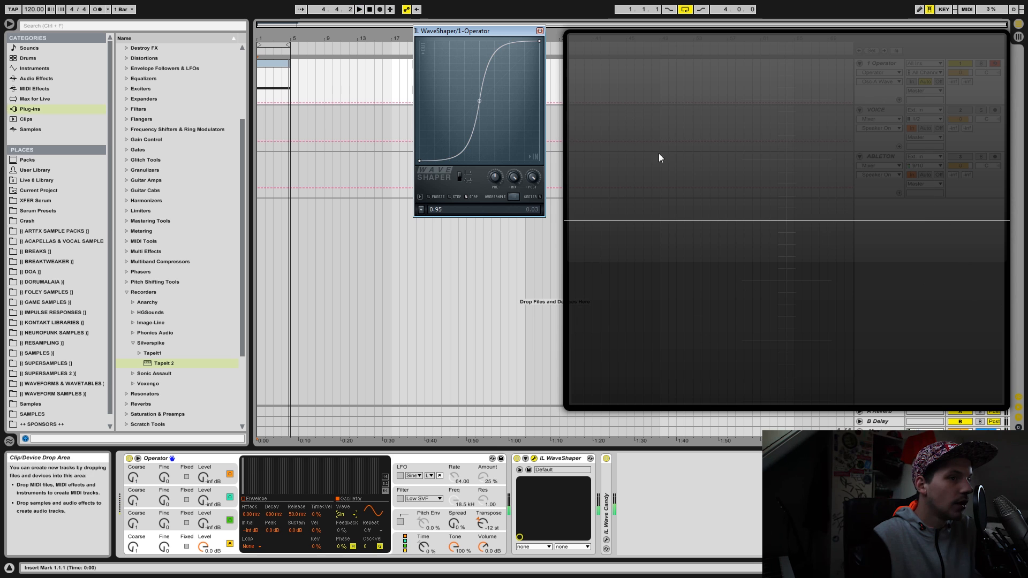
{"action": "key", "text": "space"}
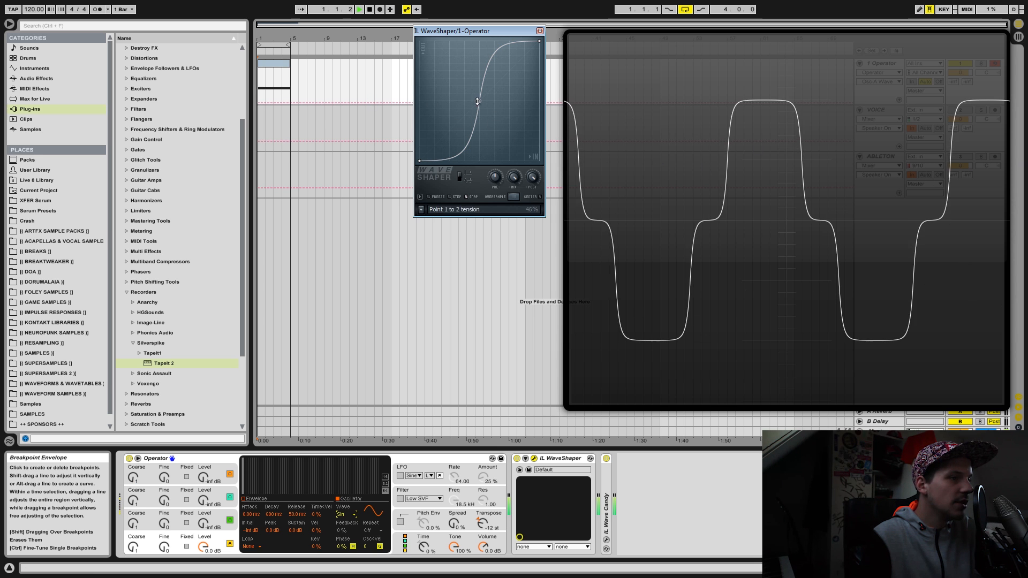
{"action": "mouse_move", "coordinate": [479, 100]}
{"action": "left_mouse_down"}
{"action": "mouse_move", "coordinate": [480, 126]}
{"action": "mouse_move", "coordinate": [480, 88]}
{"action": "left_mouse_up"}
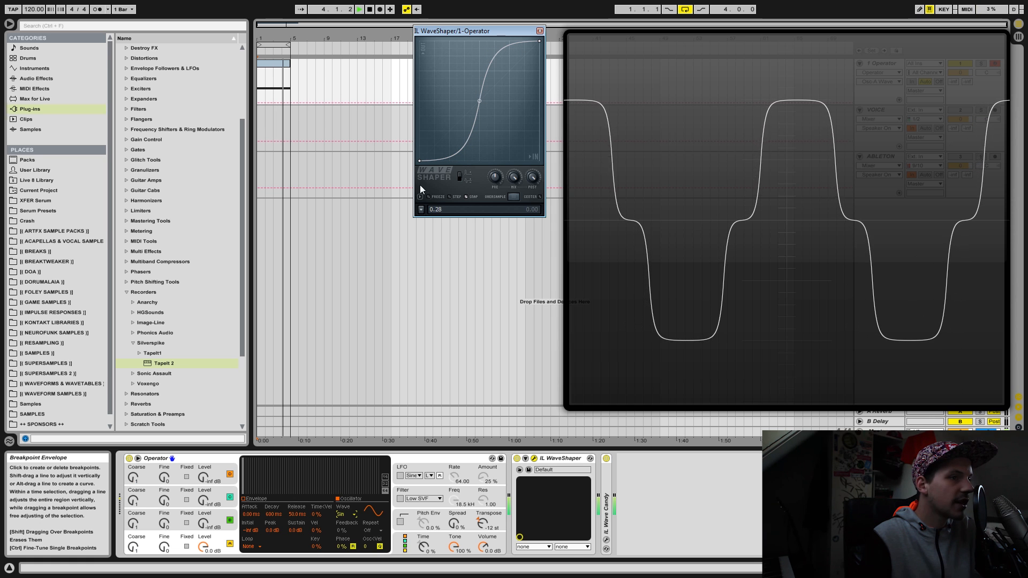
{"action": "key", "text": "space"}
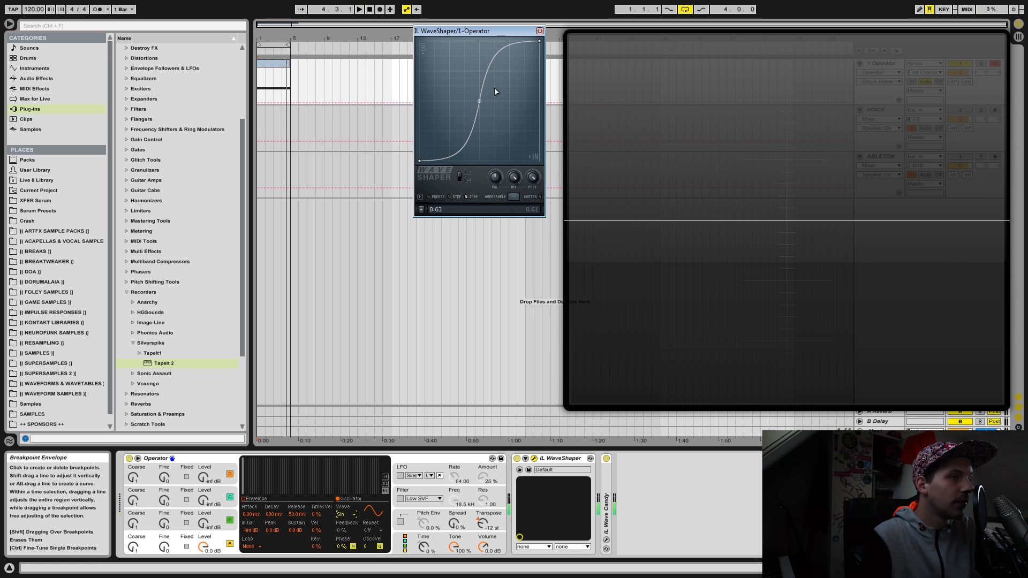
- Switch the end point to Alt single curve and bend the curve below the diagonal while playing the loop
{"action": "right_click", "coordinate": [541, 44]}
{"action": "left_click", "coordinate": [564, 90]}
{"action": "left_click_drag", "start_coordinate": [479, 118], "coordinate": [479, 131]}
{"action": "key", "text": "space"}
{"action": "mouse_move", "coordinate": [479, 143]}
{"action": "left_mouse_down"}
{"action": "mouse_move", "coordinate": [479, 53]}
{"action": "mouse_move", "coordinate": [481, 131]}
{"action": "left_mouse_up"}
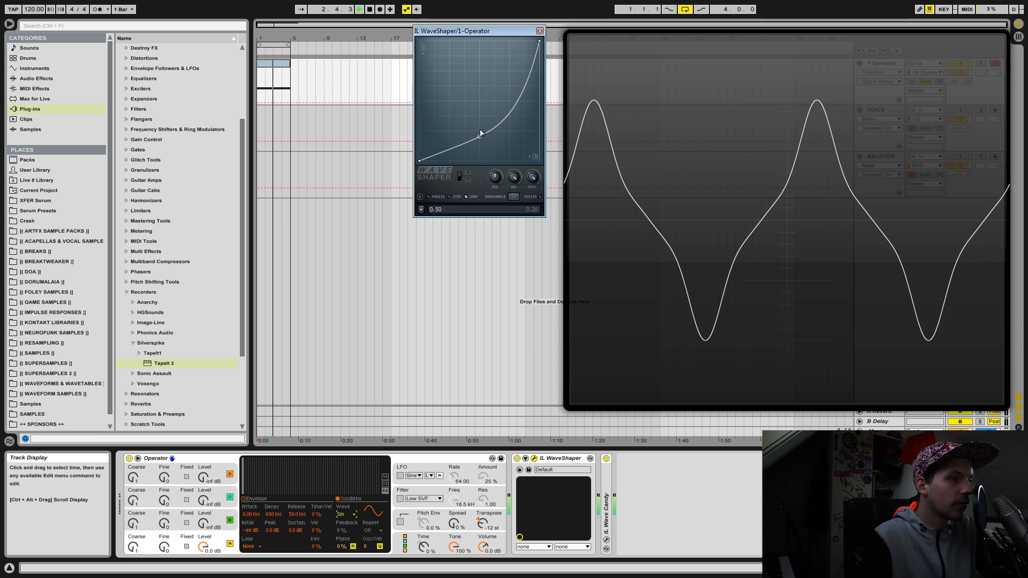
{"action": "key", "text": "space"}
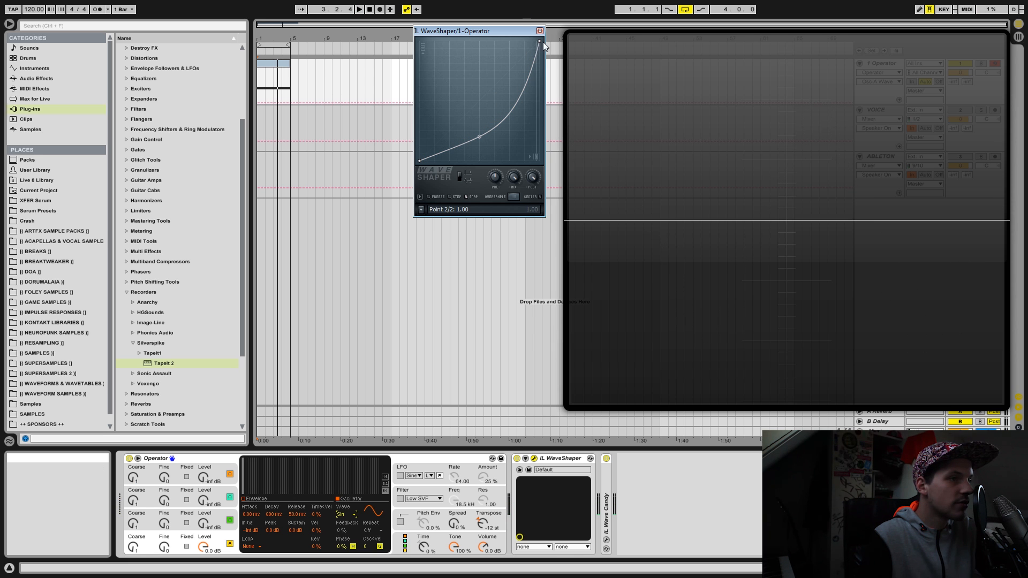
- Switch the end point to Alt double curve and adjust its tension to flatten the curve's middle while playing the loop
{"action": "right_click", "coordinate": [543, 42]}
{"action": "left_click", "coordinate": [579, 98]}
{"action": "key", "text": "space"}
{"action": "left_click_drag", "start_coordinate": [481, 101], "coordinate": [480, 58]}
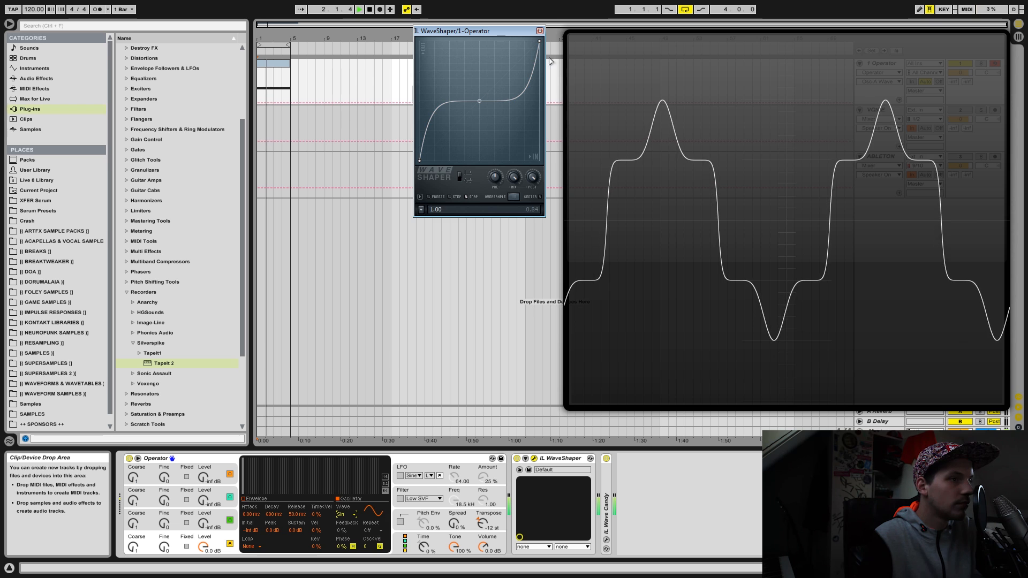
{"action": "key", "text": "space"}
- Switch the end point to Stairs and lower the tension handle until a single wide step remains
{"action": "right_click", "coordinate": [540, 42]}
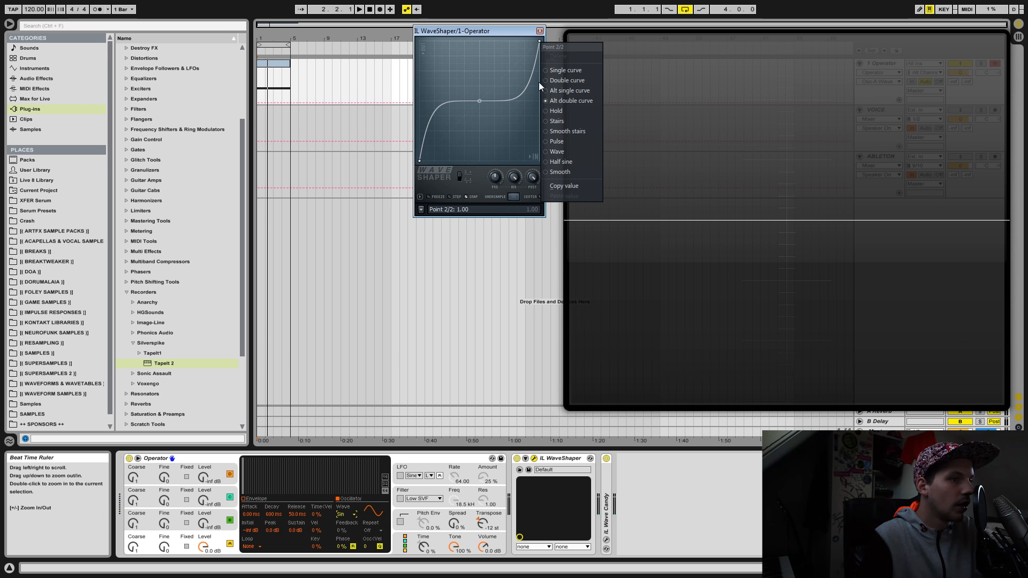
{"action": "left_click", "coordinate": [568, 123]}
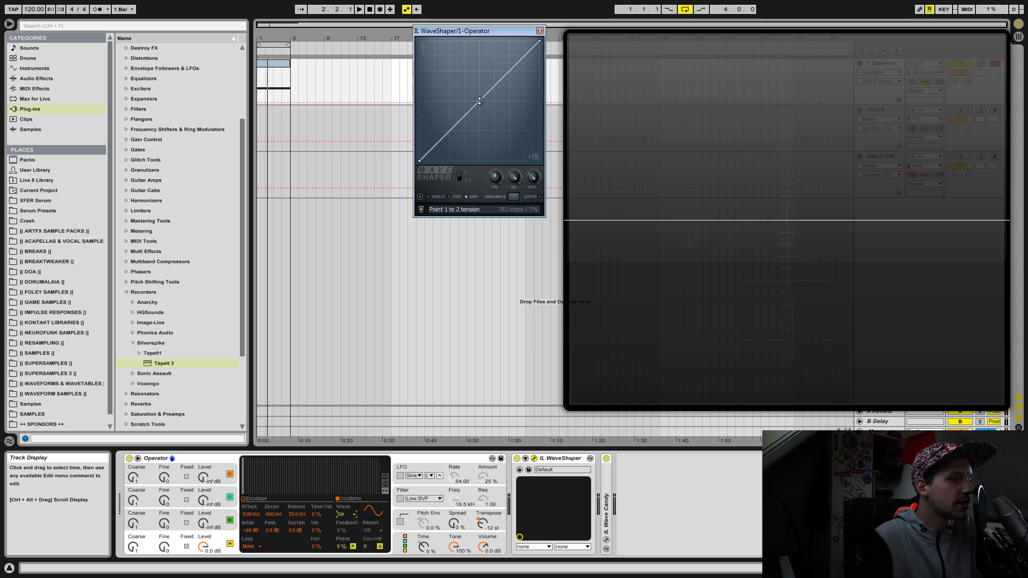
{"action": "left_click_drag", "start_coordinate": [479, 101], "coordinate": [480, 163]}
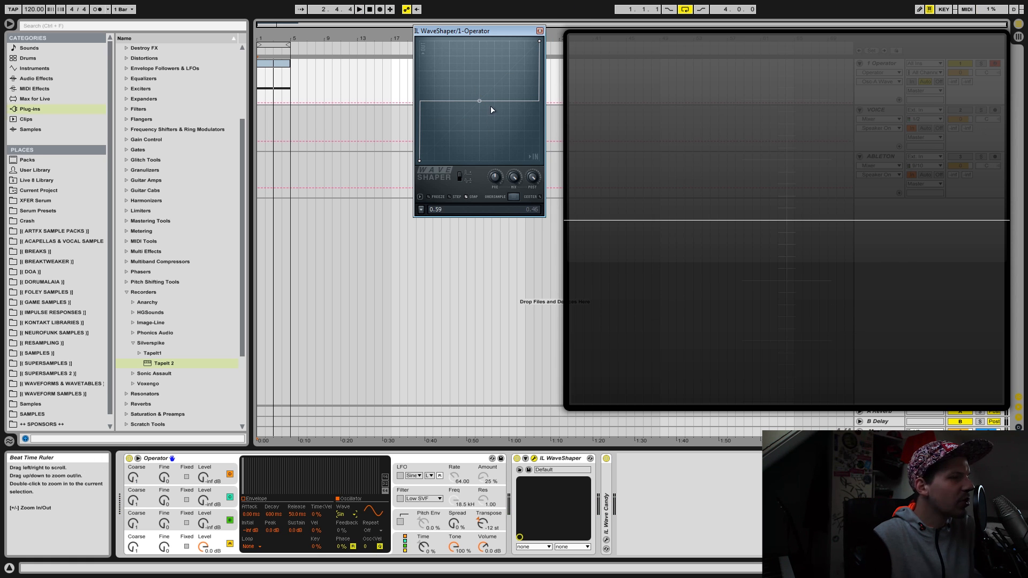
{"action": "right_click", "coordinate": [541, 41]}
- Switch the end point to Smooth stairs and adjust the tension to two wide steps while playing the loop
{"action": "right_click", "coordinate": [540, 41]}
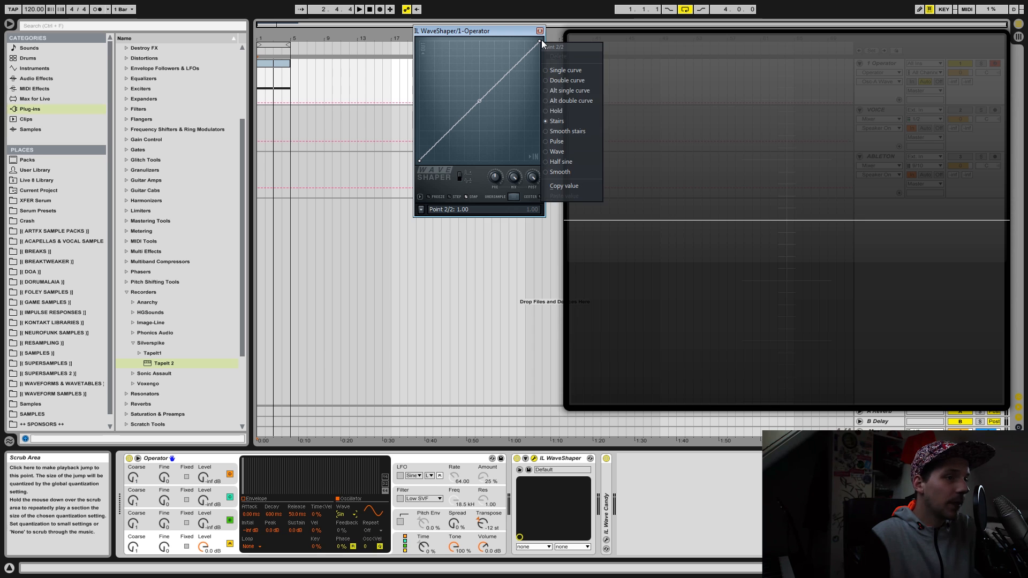
{"action": "left_click", "coordinate": [599, 132]}
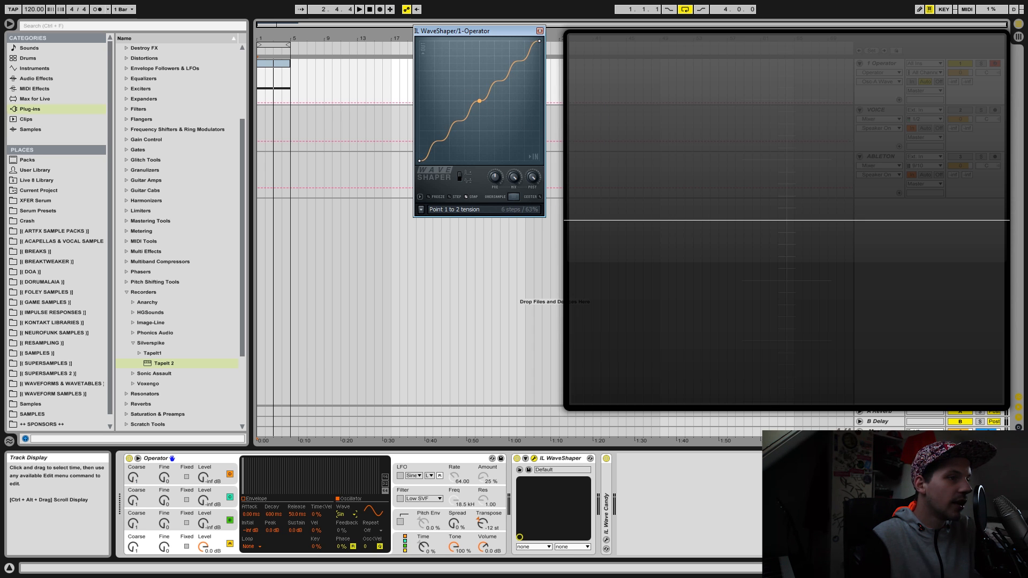
{"action": "key", "text": "space"}
{"action": "mouse_move", "coordinate": [479, 101]}
{"action": "left_mouse_down"}
{"action": "mouse_move", "coordinate": [480, 112]}
{"action": "mouse_move", "coordinate": [480, 88]}
{"action": "mouse_move", "coordinate": [480, 113]}
{"action": "mouse_move", "coordinate": [480, 91]}
{"action": "mouse_move", "coordinate": [480, 101]}
{"action": "left_mouse_up"}
{"action": "key", "text": "space"}
- Switch the end point to Pulse with a single 100% step and play the sine loop through it
{"action": "right_click", "coordinate": [540, 41]}
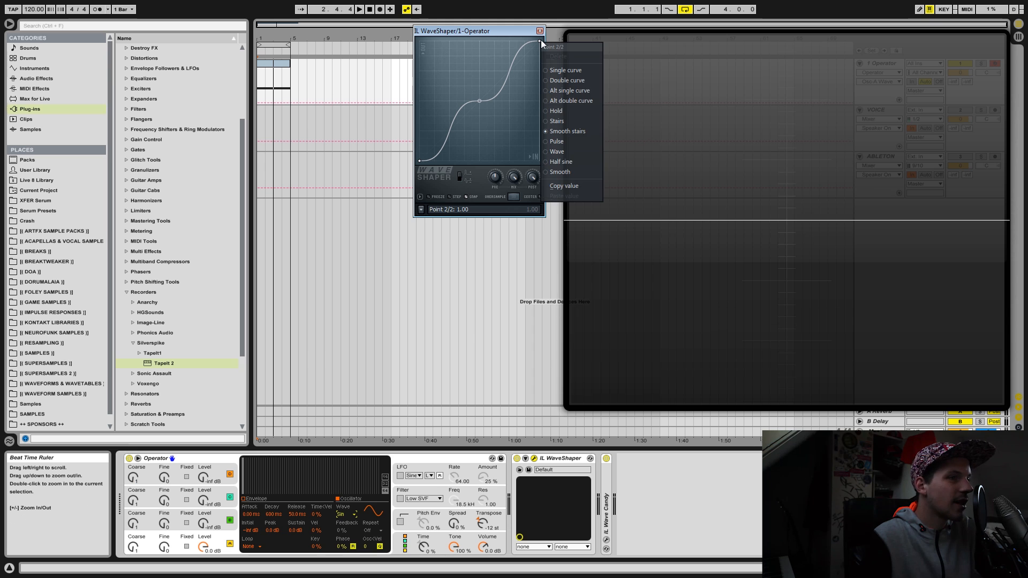
{"action": "left_click", "coordinate": [570, 143]}
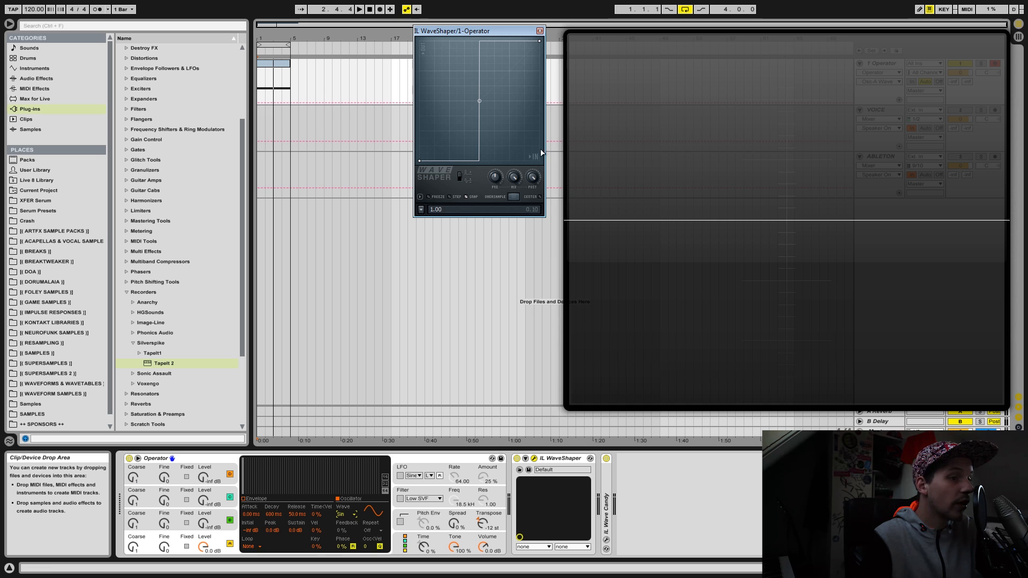
{"action": "key", "text": "space"}
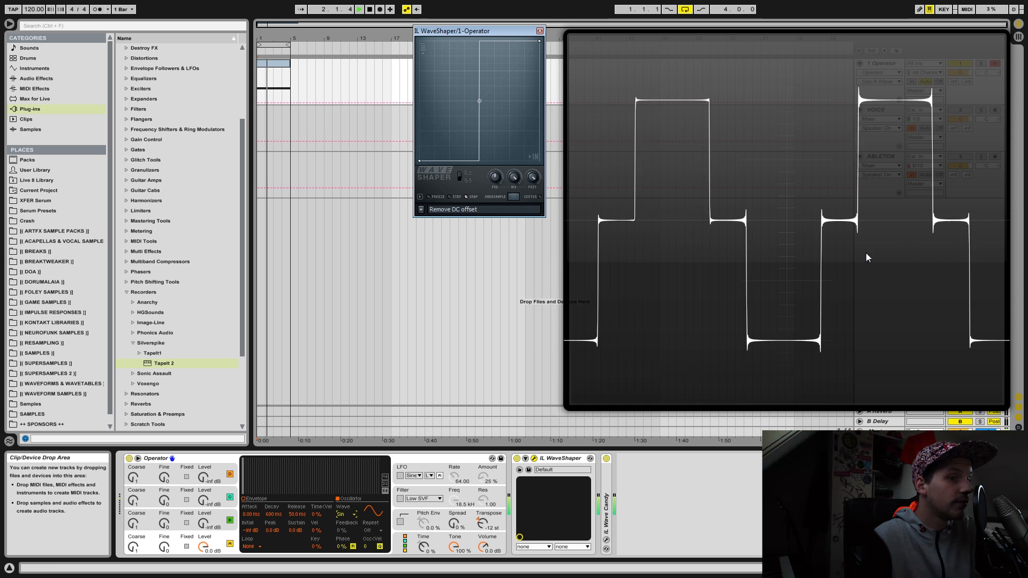
{"action": "key", "text": "space"}
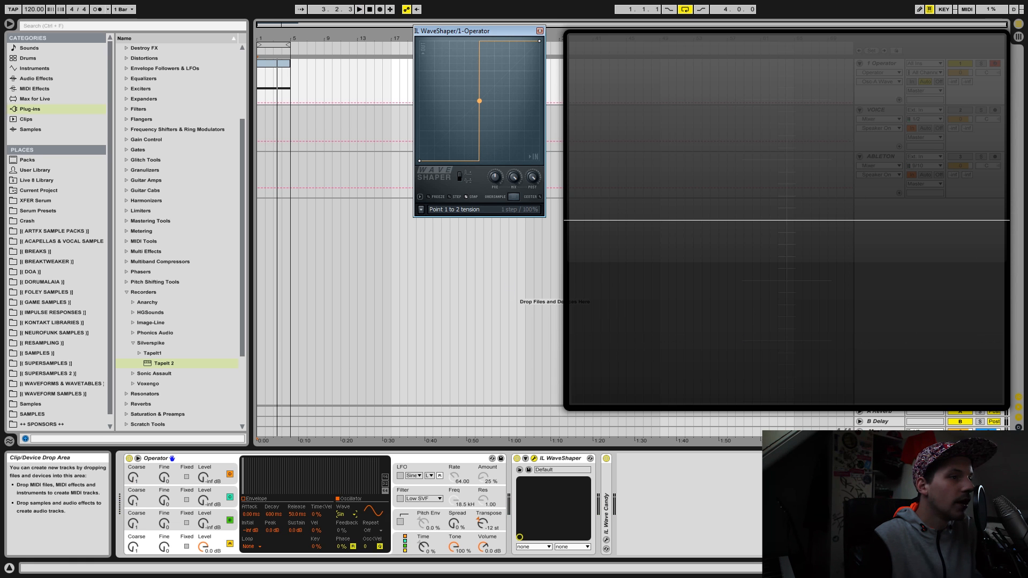
- Increase the pulse curve to several pulses and vary the mix knob while playing the loop
{"action": "mouse_move", "coordinate": [480, 101]}
{"action": "left_mouse_down"}
{"action": "mouse_move", "coordinate": [479, 64]}
{"action": "mouse_move", "coordinate": [479, 92]}
{"action": "left_mouse_up"}
{"action": "key", "text": "space"}
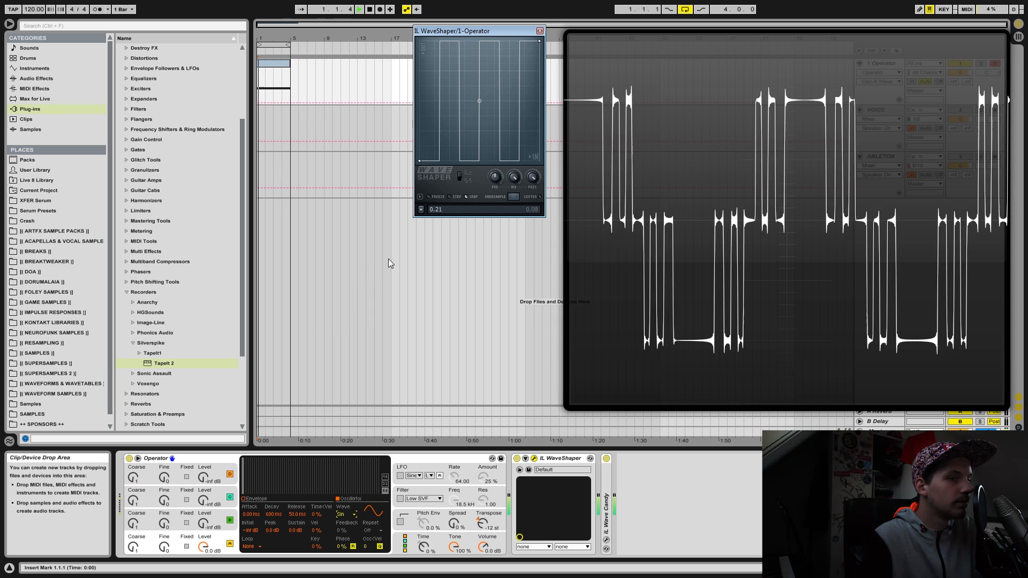
{"action": "left_click_drag", "start_coordinate": [514, 177], "coordinate": [514, 149]}
{"action": "key", "text": "space"}
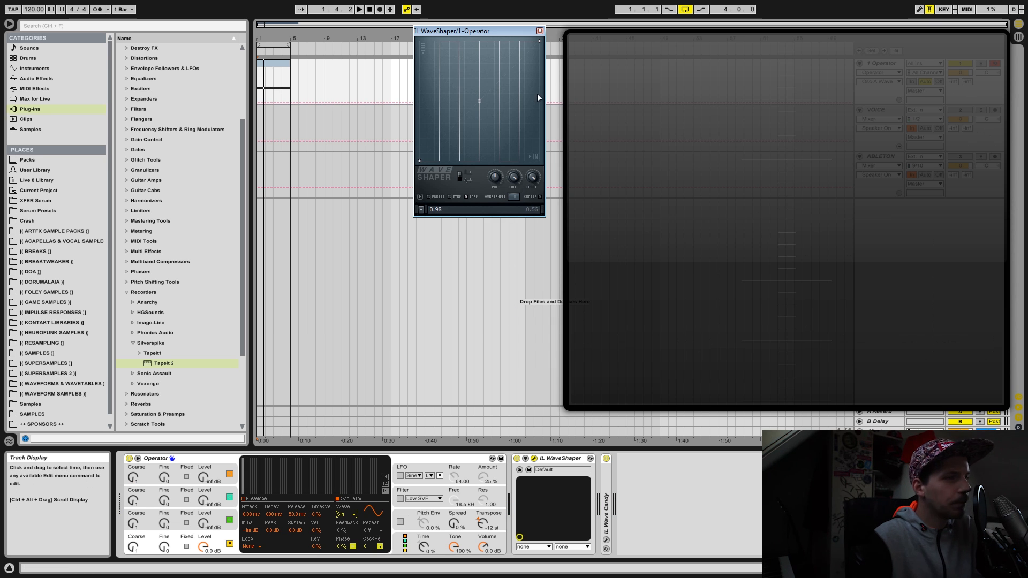
- Switch the end point to Wave and adjust the tension to a smooth wave of one and a half cycles while playing the loop
{"action": "right_click", "coordinate": [540, 41]}
{"action": "left_click", "coordinate": [581, 152]}
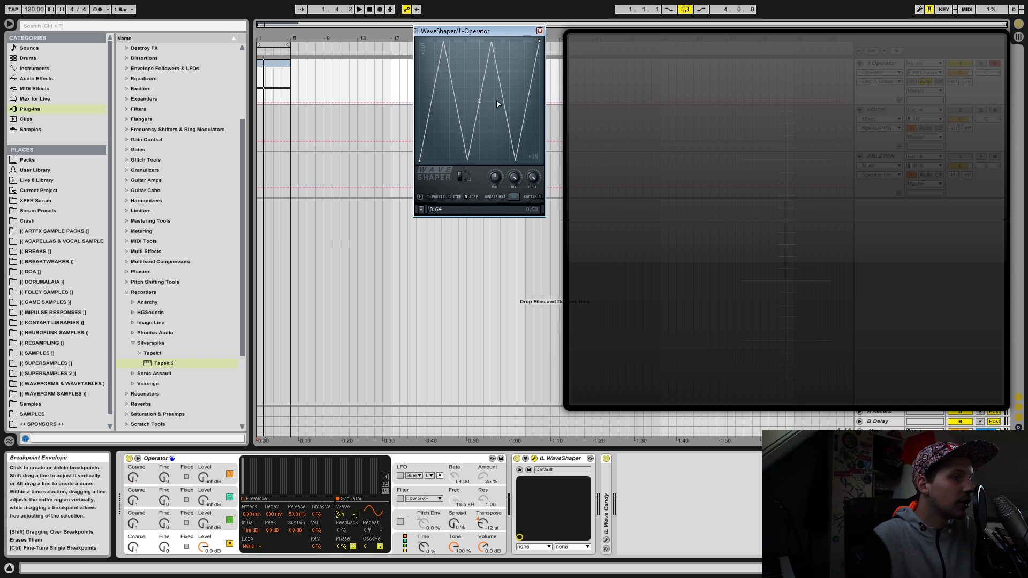
{"action": "key", "text": "space"}
{"action": "mouse_move", "coordinate": [478, 102]}
{"action": "left_mouse_down"}
{"action": "mouse_move", "coordinate": [478, 81]}
{"action": "mouse_move", "coordinate": [479, 155]}
{"action": "mouse_move", "coordinate": [481, 87]}
{"action": "left_mouse_up"}
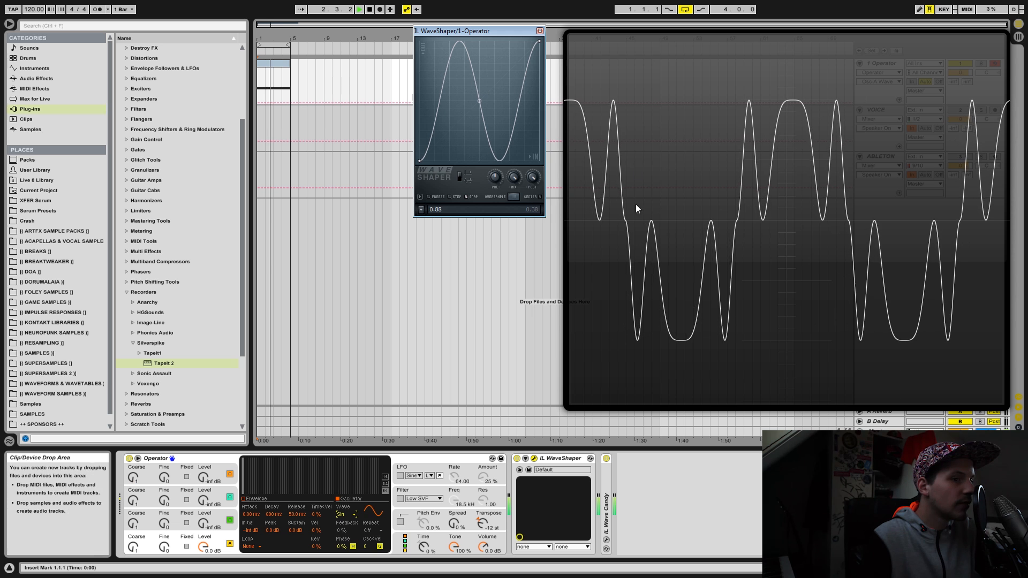
{"action": "key", "text": "space"}
- Switch the end point to Half sine and vary the segment's tension while playing the sine loop
{"action": "right_click", "coordinate": [541, 42]}
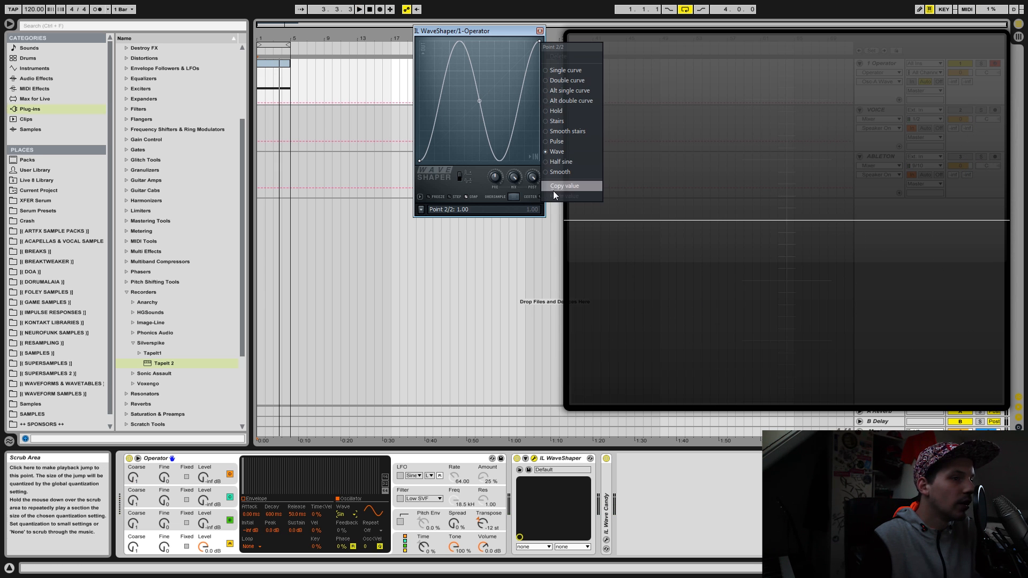
{"action": "left_click", "coordinate": [573, 162]}
{"action": "key", "text": "space"}
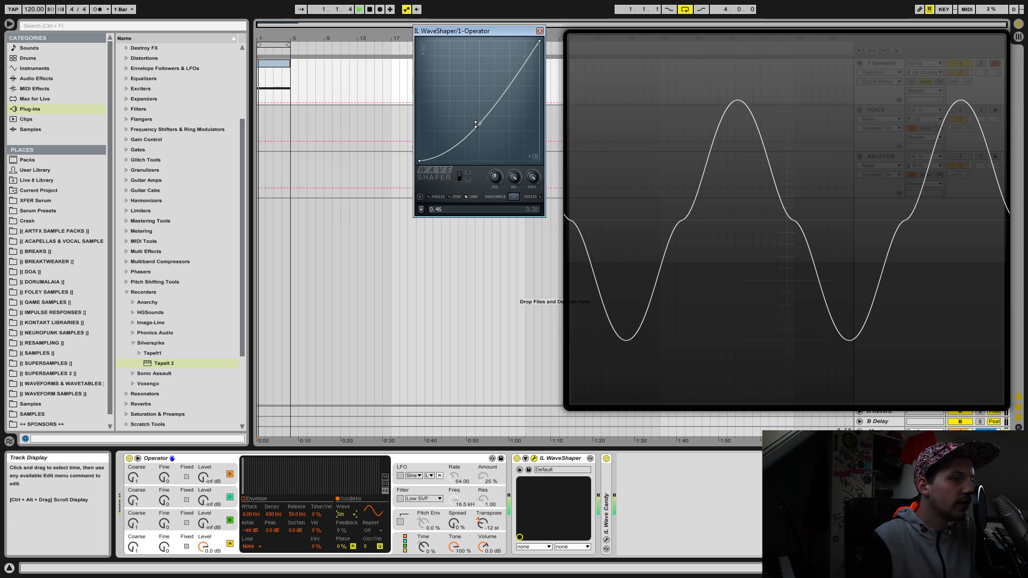
{"action": "left_click_drag", "start_coordinate": [479, 126], "coordinate": [479, 76]}
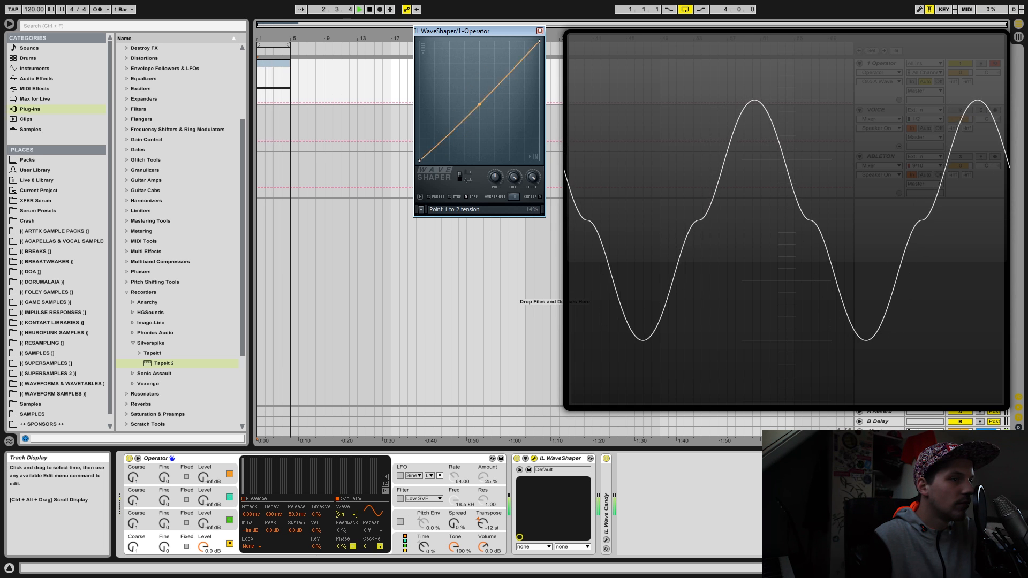
- Switch the end point to Smooth and try raising the segment's tension while playing the loop
{"action": "right_click", "coordinate": [541, 42]}
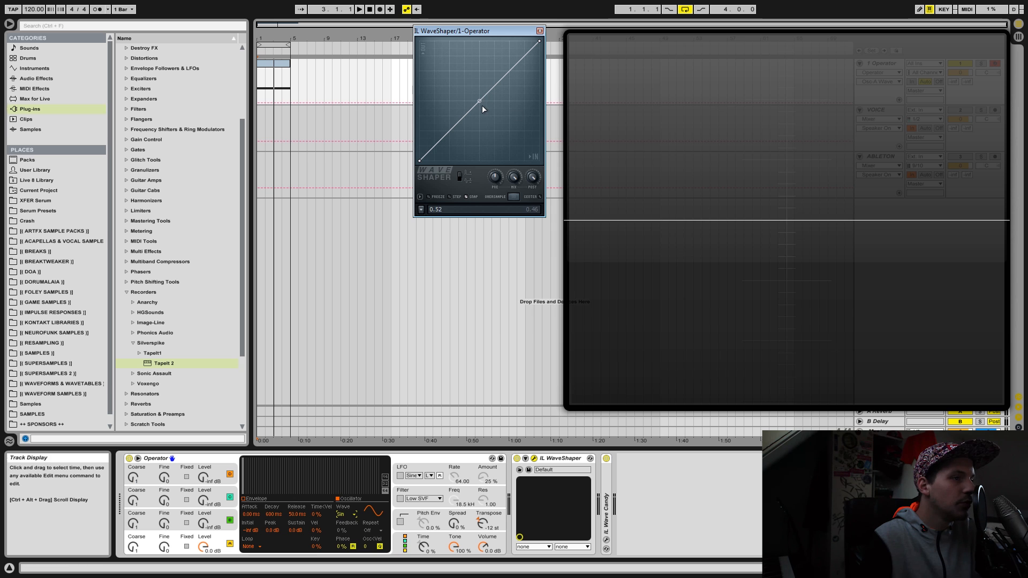
{"action": "key", "text": "space"}
{"action": "left_click_drag", "start_coordinate": [480, 101], "coordinate": [479, 67]}
{"action": "key", "text": "space"}
- Switch the end point to Wave, set the tension to two and a half cycles, and play the loop through it
{"action": "right_click", "coordinate": [539, 41]}
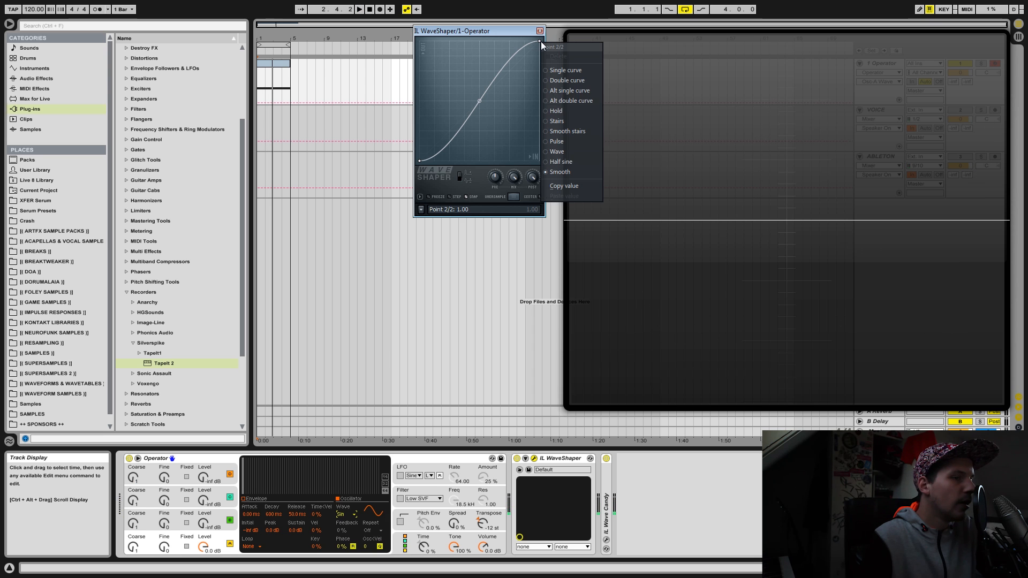
{"action": "left_click", "coordinate": [557, 152]}
{"action": "left_click_drag", "start_coordinate": [479, 100], "coordinate": [479, 58]}
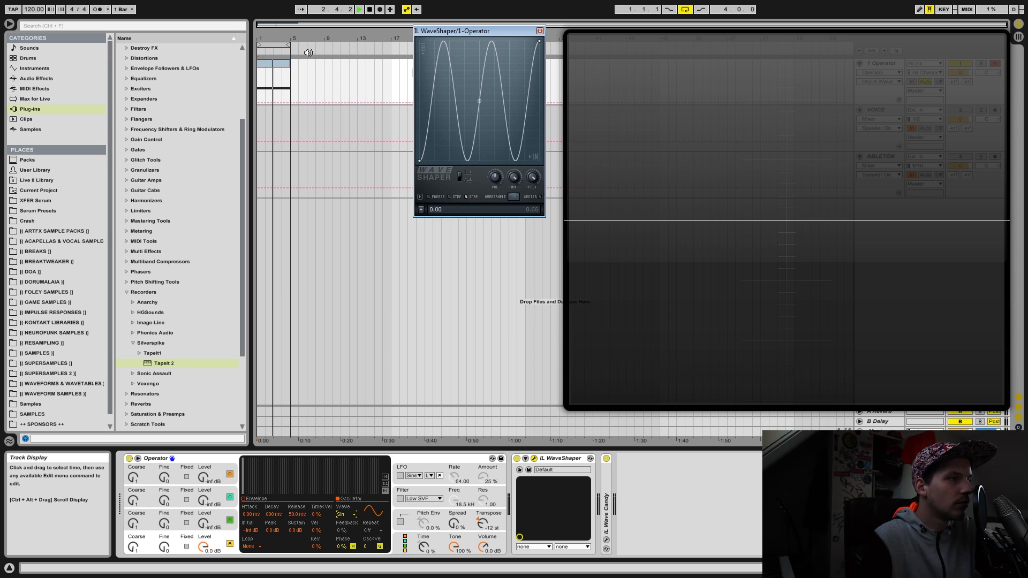
{"action": "left_click", "coordinate": [373, 7]}
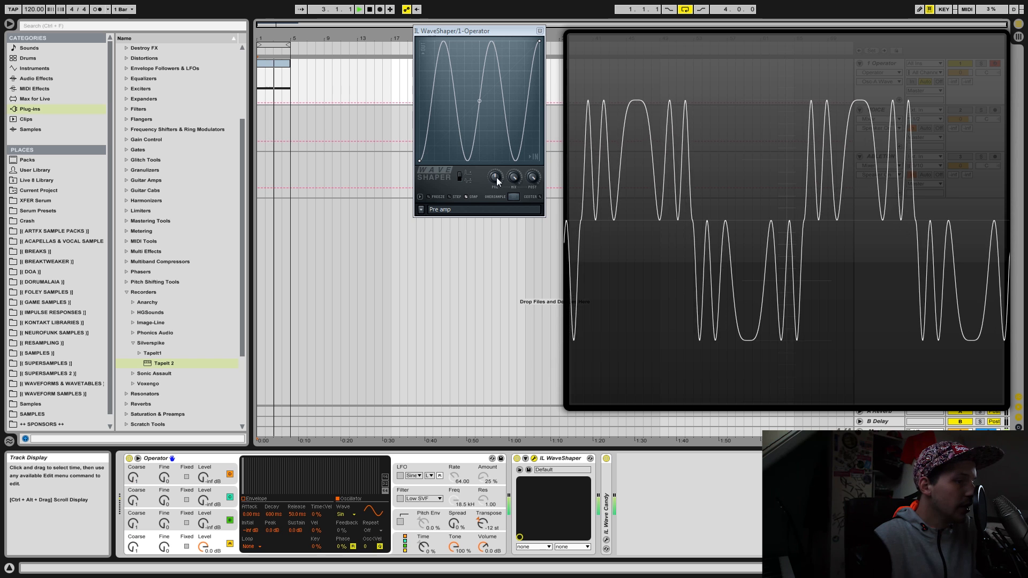
{"action": "key", "text": "space"}
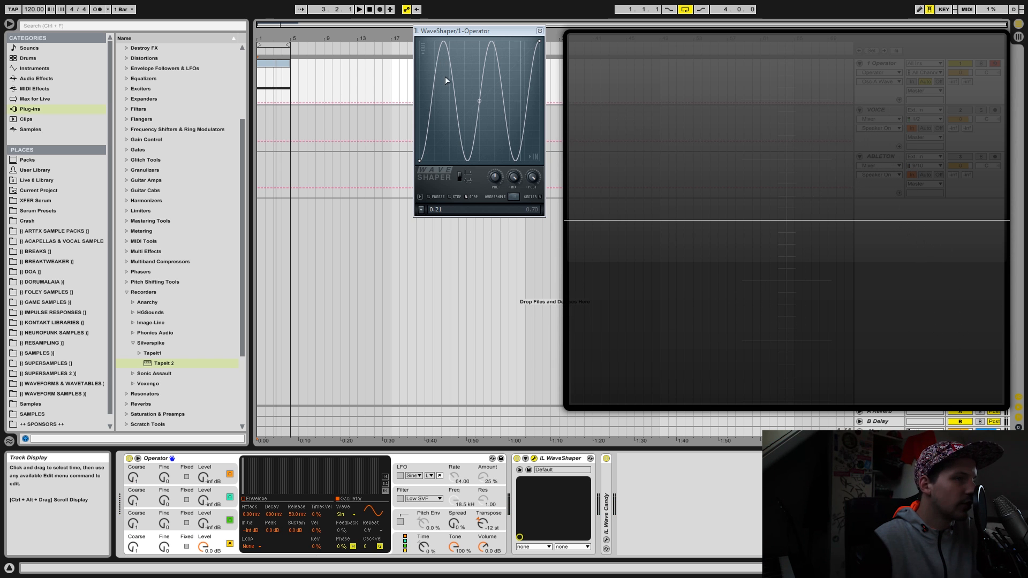
- Sweep the pre amp knob while playing the loop through the wave curve of two and a half cycles
{"action": "key", "text": "space"}
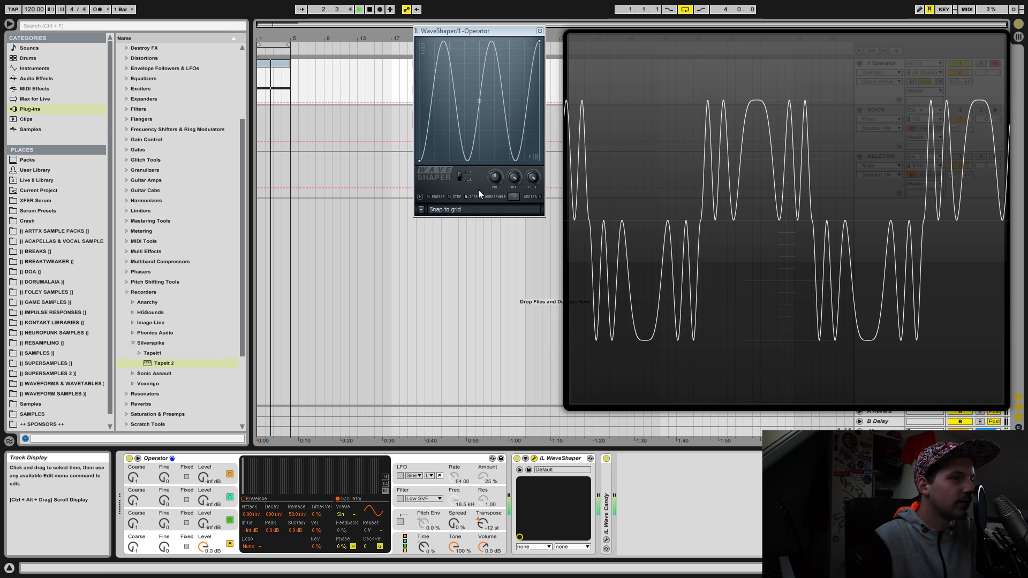
{"action": "left_click_drag", "start_coordinate": [497, 180], "coordinate": [497, 120]}
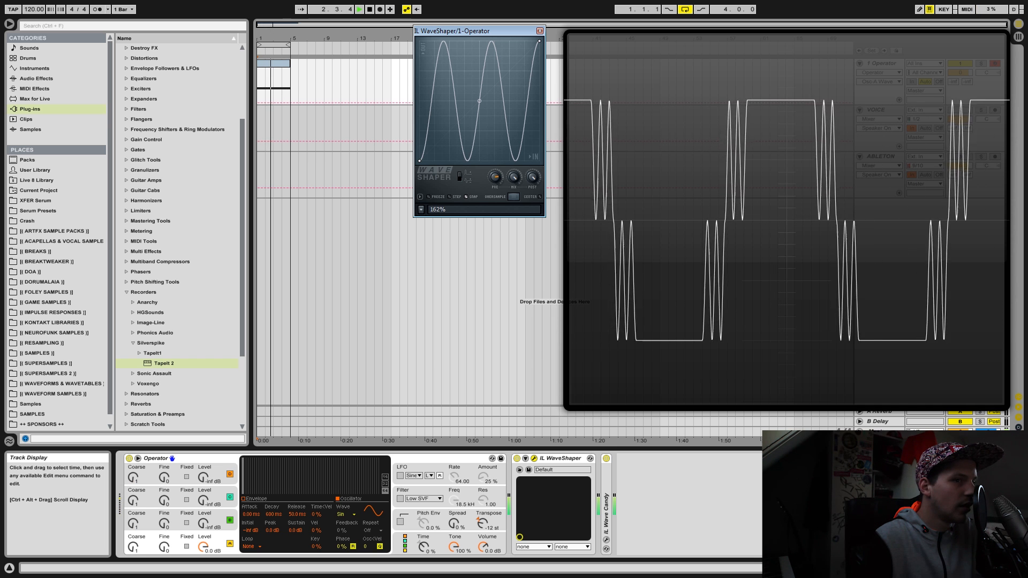
{"action": "mouse_move", "coordinate": [495, 177]}
{"action": "left_mouse_down"}
{"action": "mouse_move", "coordinate": [495, 207]}
{"action": "mouse_move", "coordinate": [496, 171]}
{"action": "mouse_move", "coordinate": [497, 180]}
{"action": "left_mouse_up"}
{"action": "key", "text": "space"}
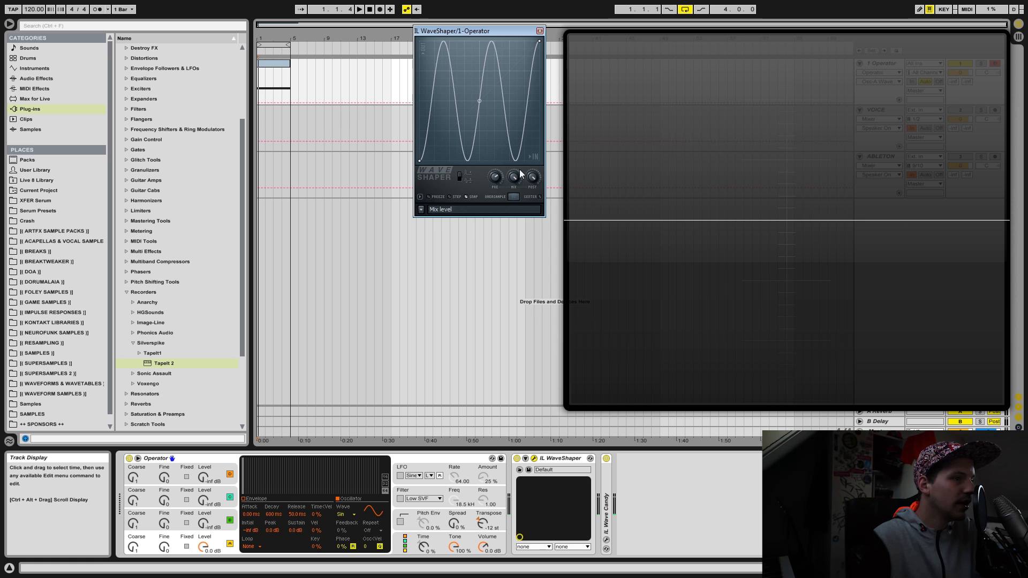
- Reduce the wave curve to one and a half cycles and vary the pre amp knob while playing the loop
{"action": "left_click_drag", "start_coordinate": [483, 100], "coordinate": [484, 105]}
{"action": "key", "text": "space"}
{"action": "left_click_drag", "start_coordinate": [496, 177], "coordinate": [496, 182]}
{"action": "key", "text": "space"}
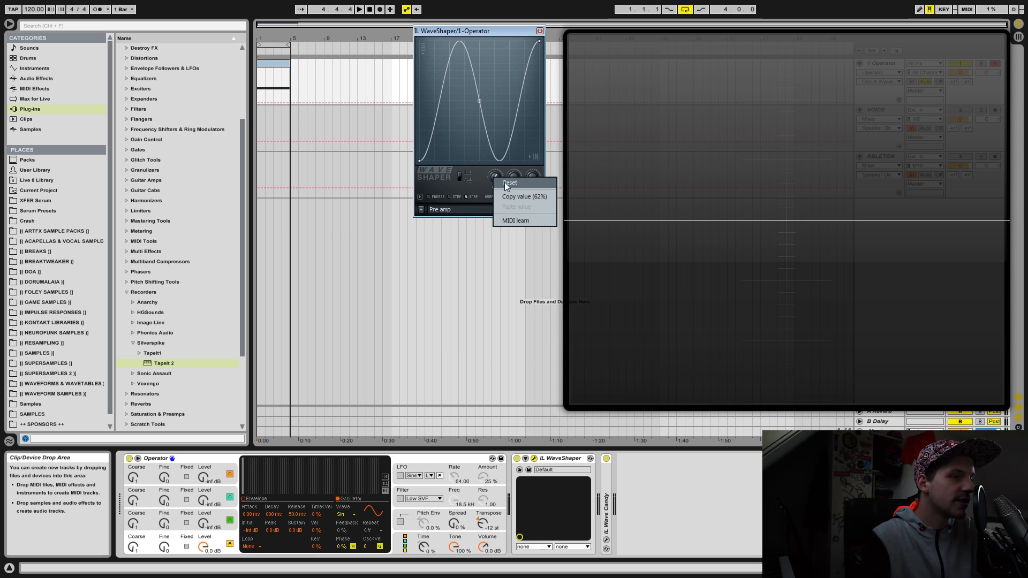
- Reset the pre amp and play the loop while adjusting the wave curve's tension, keeping one and a half cycles
{"action": "key", "text": "space"}
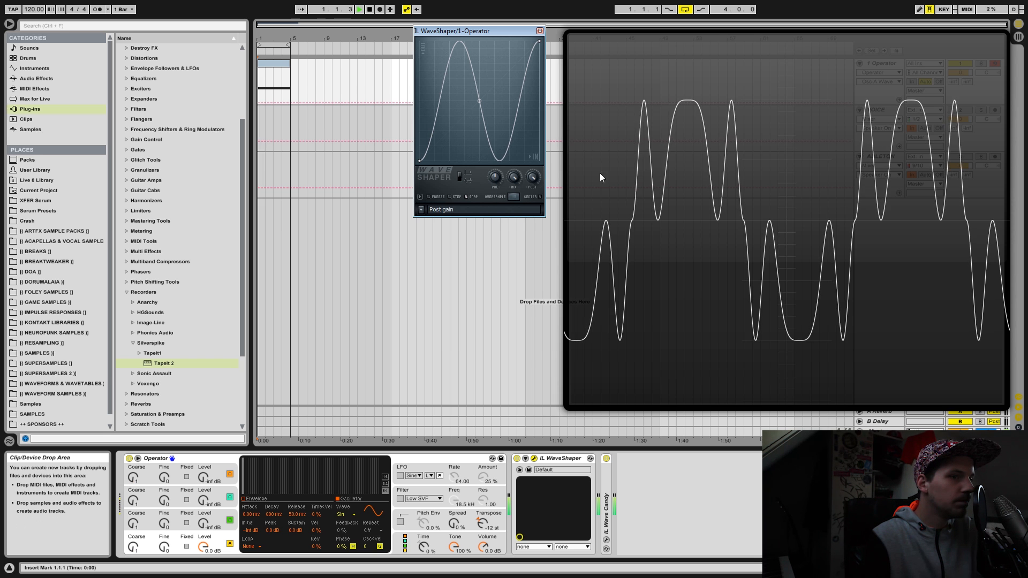
{"action": "mouse_move", "coordinate": [477, 102]}
{"action": "left_mouse_down"}
{"action": "mouse_move", "coordinate": [479, 59]}
{"action": "mouse_move", "coordinate": [479, 109]}
{"action": "mouse_move", "coordinate": [480, 101]}
{"action": "left_mouse_up"}
{"action": "key", "text": "space"}
- Switch the end point to Single curve, add two points forming a narrow spike near the start, bend the last segment upward, and start the loop
{"action": "right_click", "coordinate": [539, 42]}
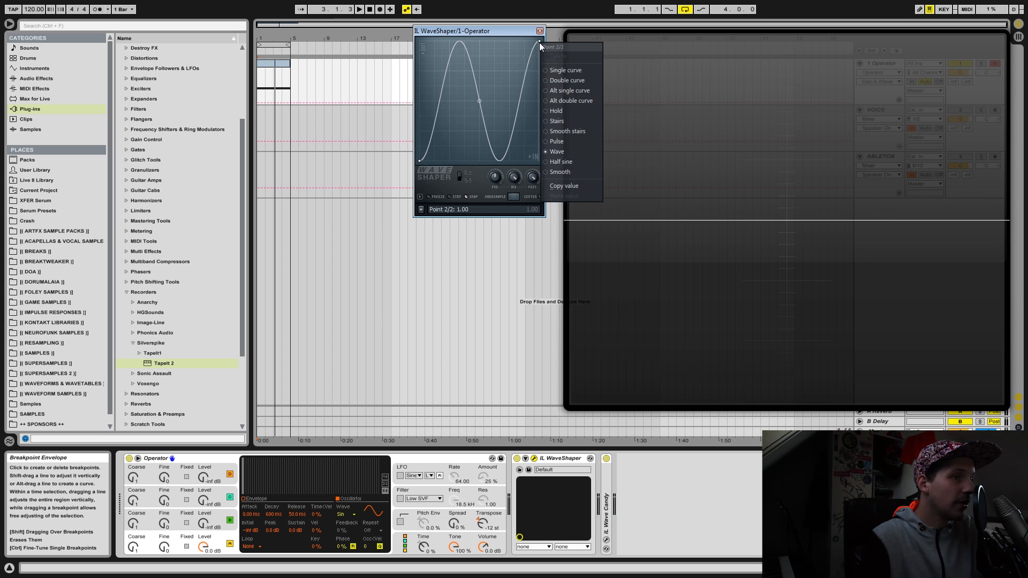
{"action": "left_click", "coordinate": [569, 71]}
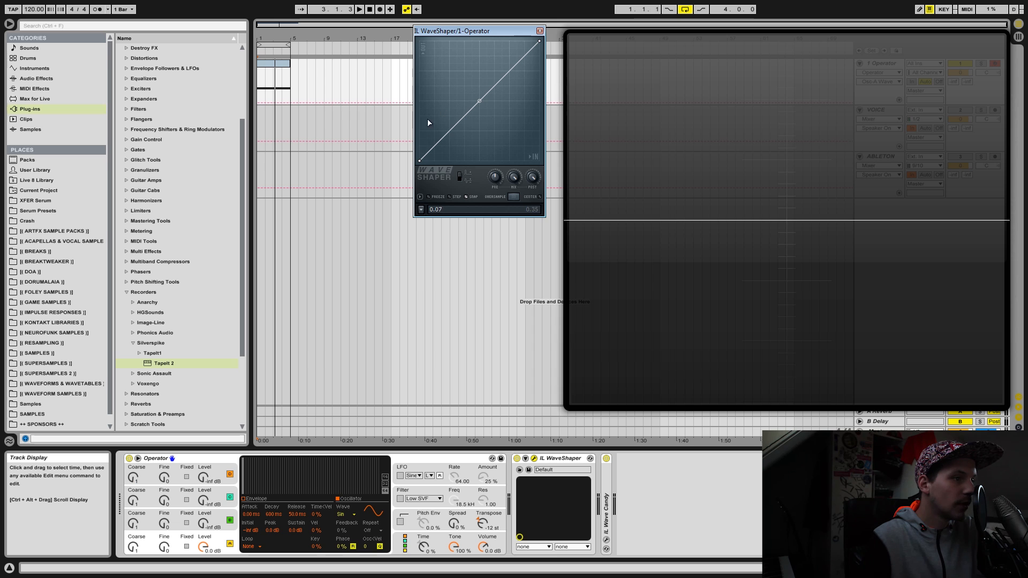
{"action": "left_click_drag", "start_coordinate": [422, 78], "coordinate": [422, 72]}
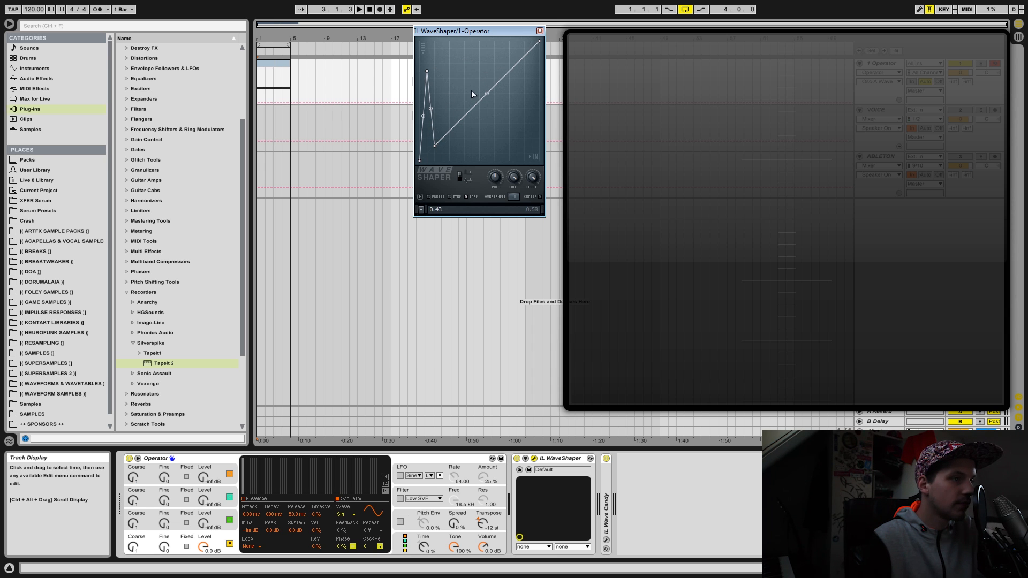
{"action": "left_click_drag", "start_coordinate": [487, 45], "coordinate": [487, 43]}
{"action": "key", "text": "space"}
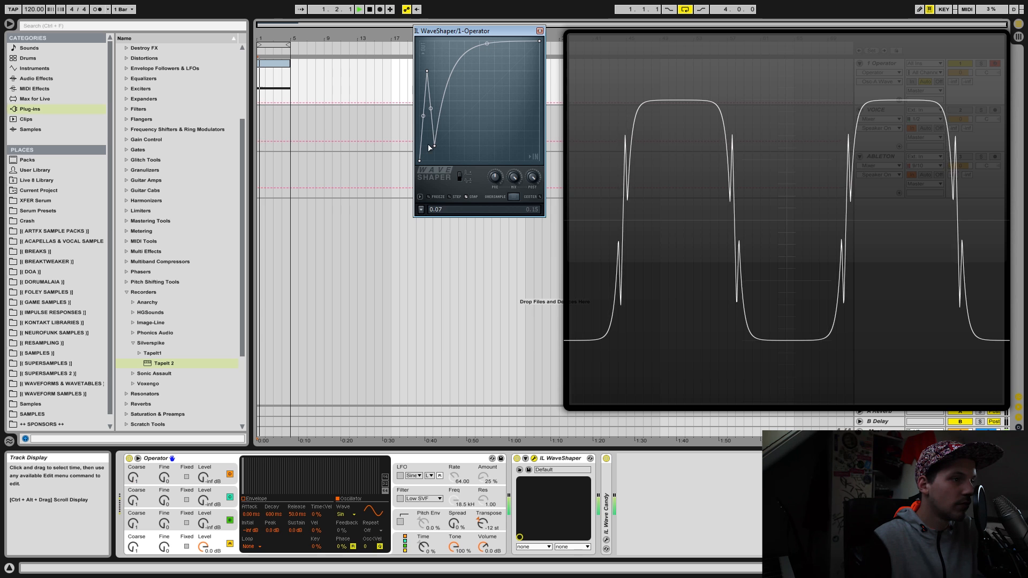
- Add and move curve points during playback to form a zigzag of tall peaks and deep dips ending in a flat top
{"action": "mouse_move", "coordinate": [435, 146]}
{"action": "left_mouse_down"}
{"action": "mouse_move", "coordinate": [450, 115]}
{"action": "mouse_move", "coordinate": [442, 71]}
{"action": "mouse_move", "coordinate": [441, 159]}
{"action": "left_mouse_up"}
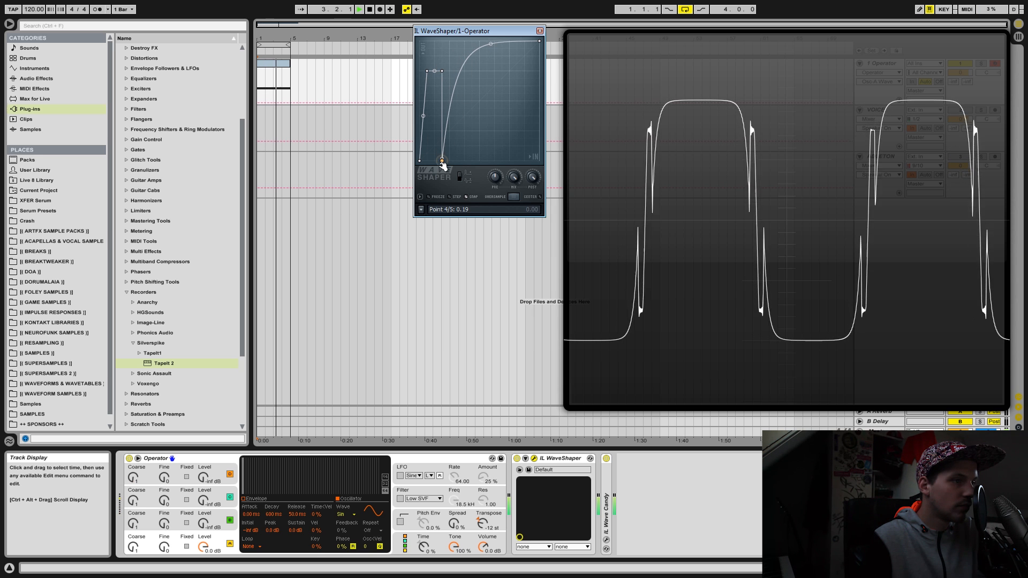
{"action": "left_click_drag", "start_coordinate": [474, 88], "coordinate": [450, 153]}
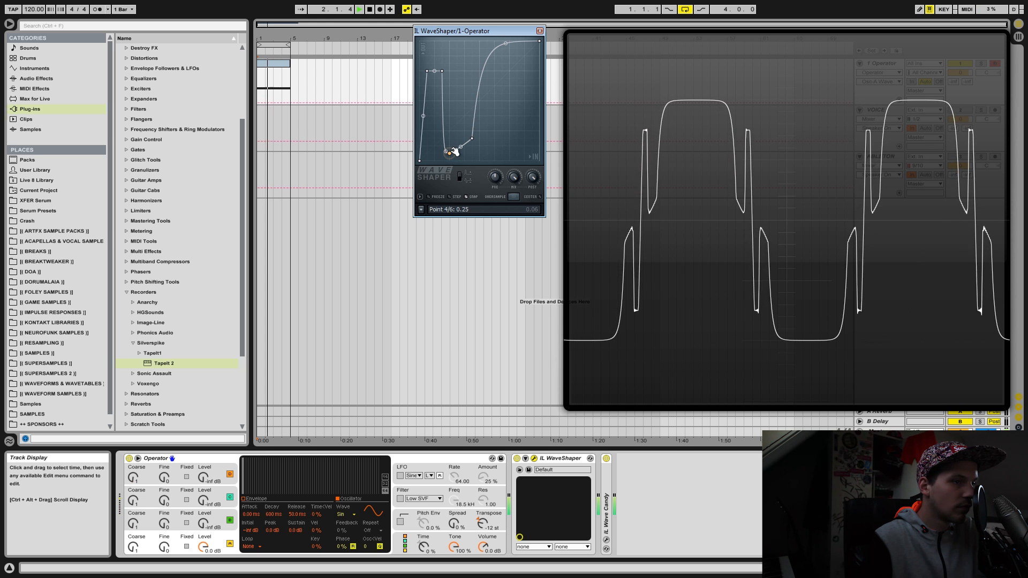
{"action": "left_click_drag", "start_coordinate": [519, 86], "coordinate": [509, 160]}
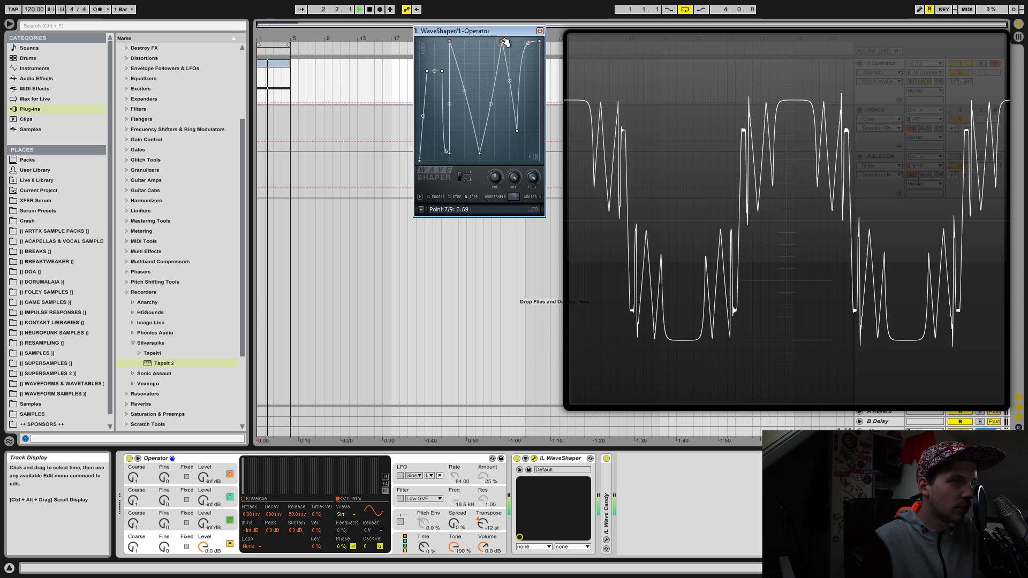
{"action": "left_click_drag", "start_coordinate": [525, 49], "coordinate": [524, 35]}
{"action": "right_click", "coordinate": [524, 35]}
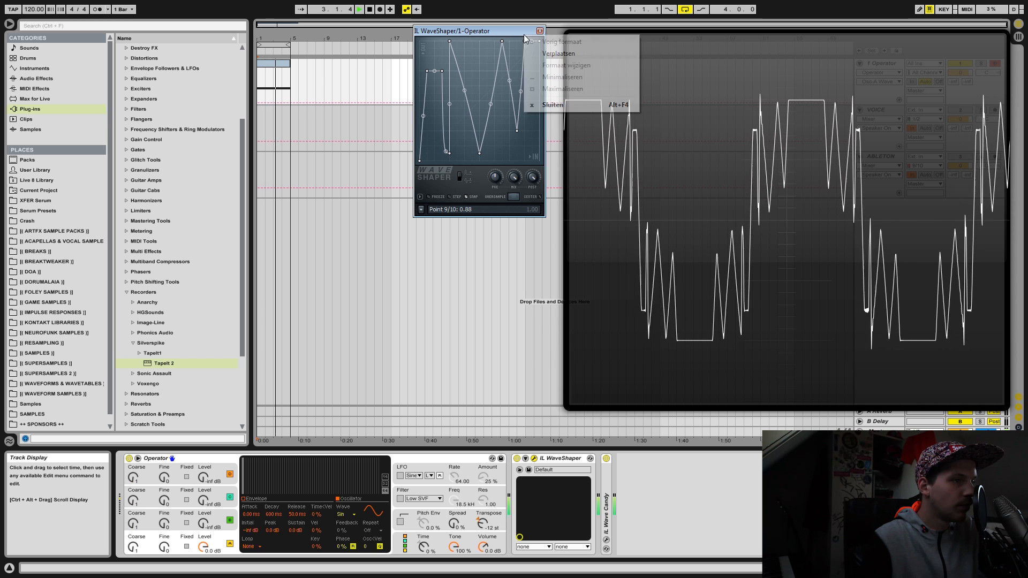
- Switch point 6 at the curve's central dip to Wave and set its tension to one and a half cycles
{"action": "right_click", "coordinate": [480, 154]}
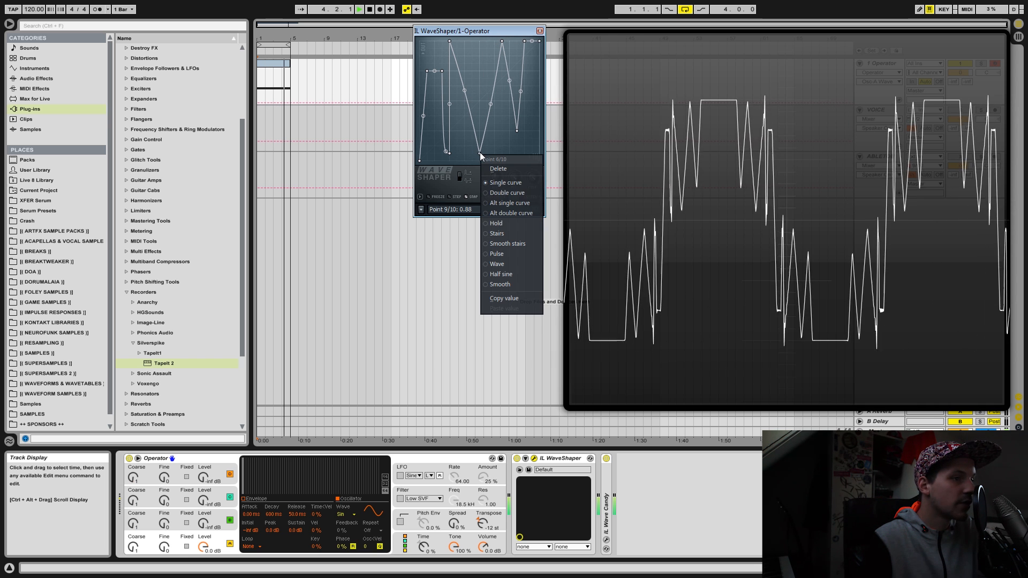
{"action": "left_click", "coordinate": [501, 265]}
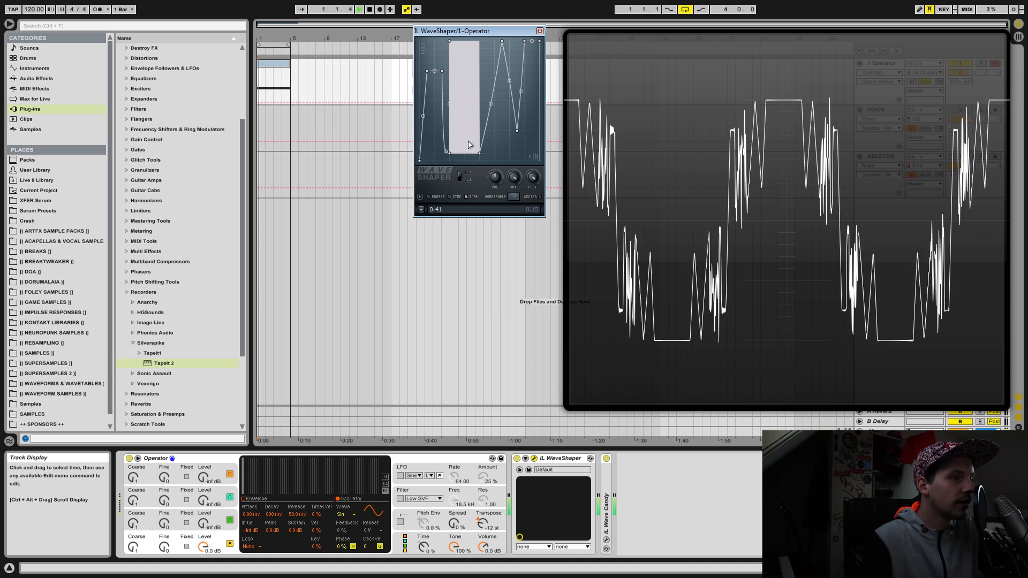
{"action": "left_click_drag", "start_coordinate": [466, 93], "coordinate": [465, 98]}
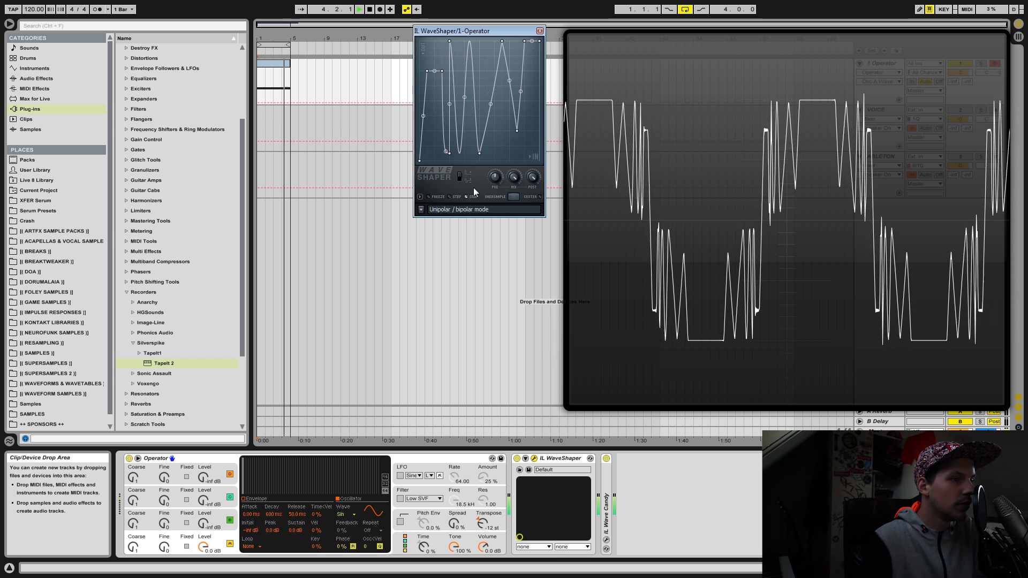
- Move the central dip, the points before the wave segment, and the last dip to the graph's upper and lower limits
{"action": "mouse_move", "coordinate": [481, 152]}
{"action": "left_mouse_down"}
{"action": "mouse_move", "coordinate": [482, 95]}
{"action": "mouse_move", "coordinate": [480, 162]}
{"action": "left_mouse_up"}
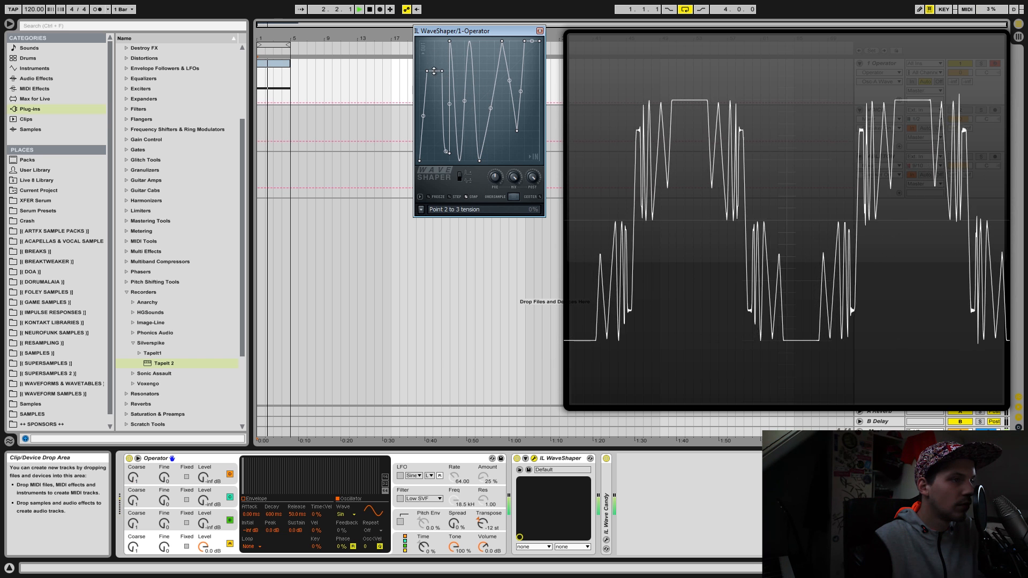
{"action": "left_click_drag", "start_coordinate": [444, 103], "coordinate": [445, 2]}
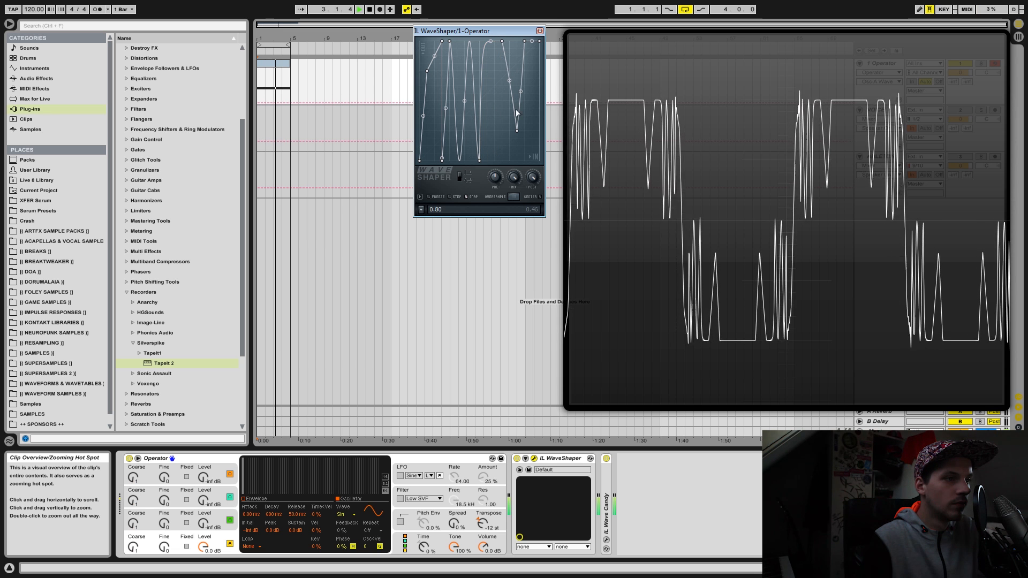
{"action": "left_click_drag", "start_coordinate": [521, 130], "coordinate": [495, 179]}
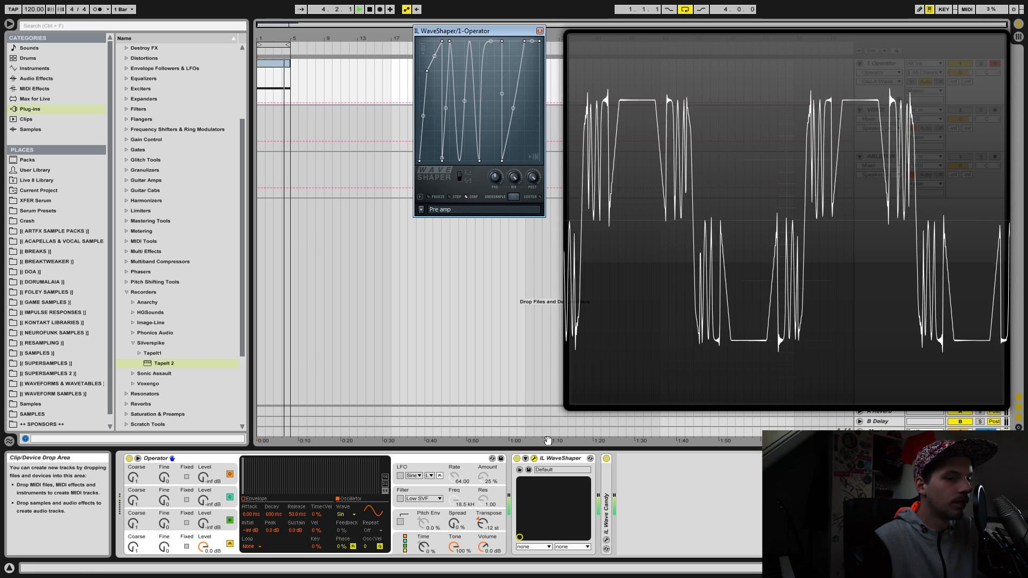
- Sweep the pre amp down to 0% while the custom curve plays, reset the knob, and replay the loop briefly
{"action": "left_click_drag", "start_coordinate": [515, 179], "coordinate": [495, 222]}
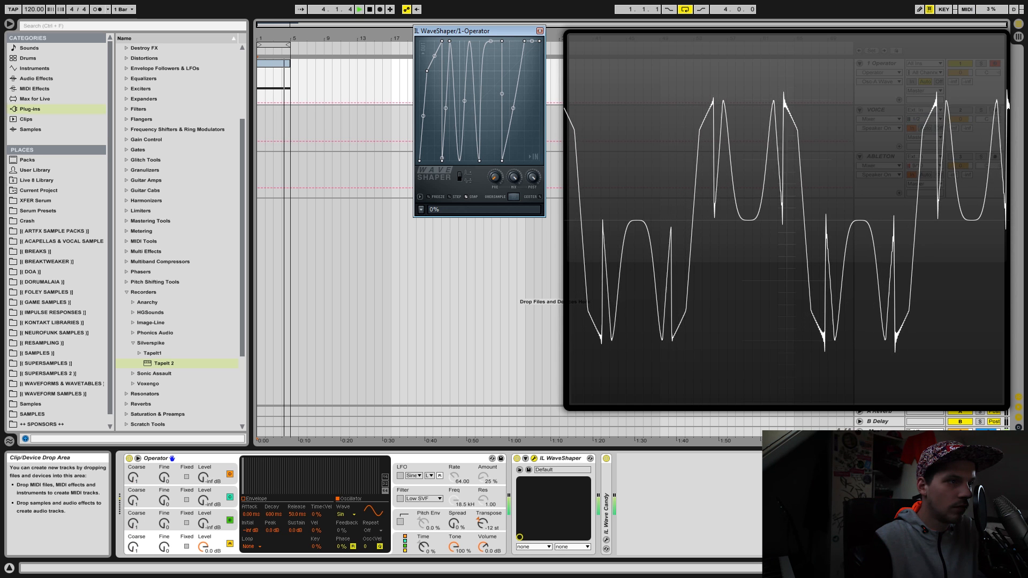
{"action": "right_click", "coordinate": [499, 178]}
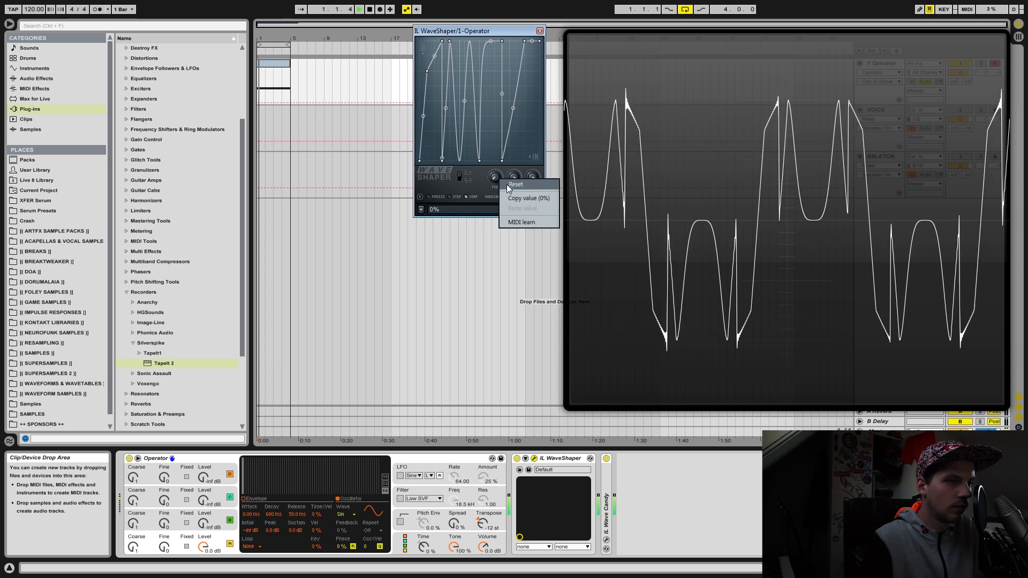
{"action": "left_click", "coordinate": [506, 184]}
{"action": "key", "text": "space"}
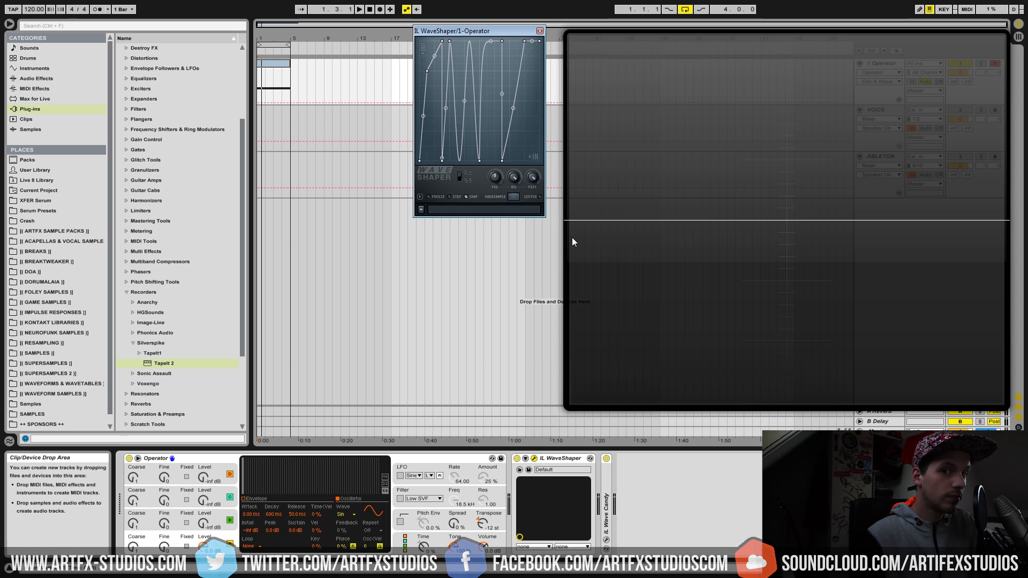
{"action": "key", "text": "space"}
{"action": "key", "text": "space"}
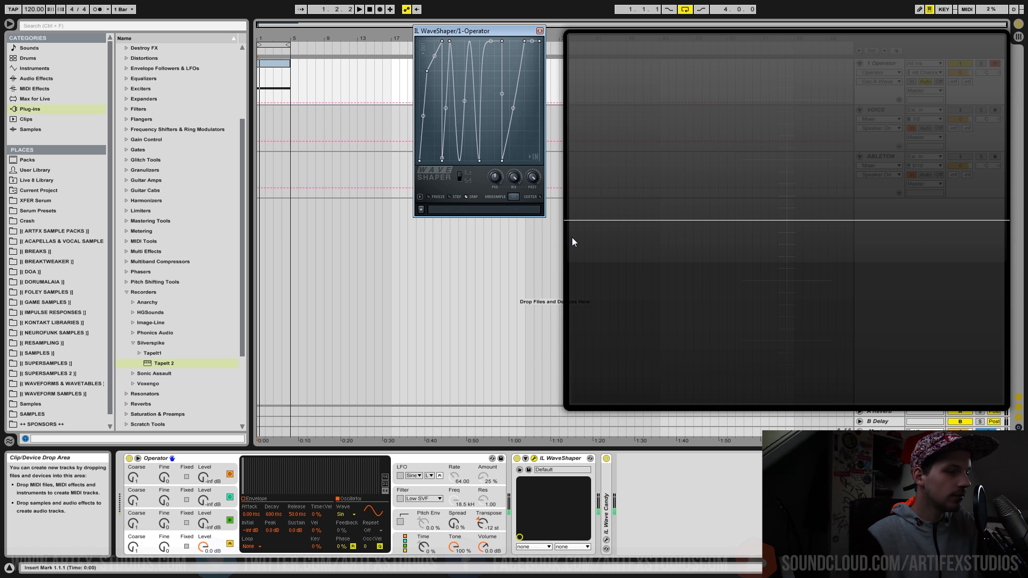